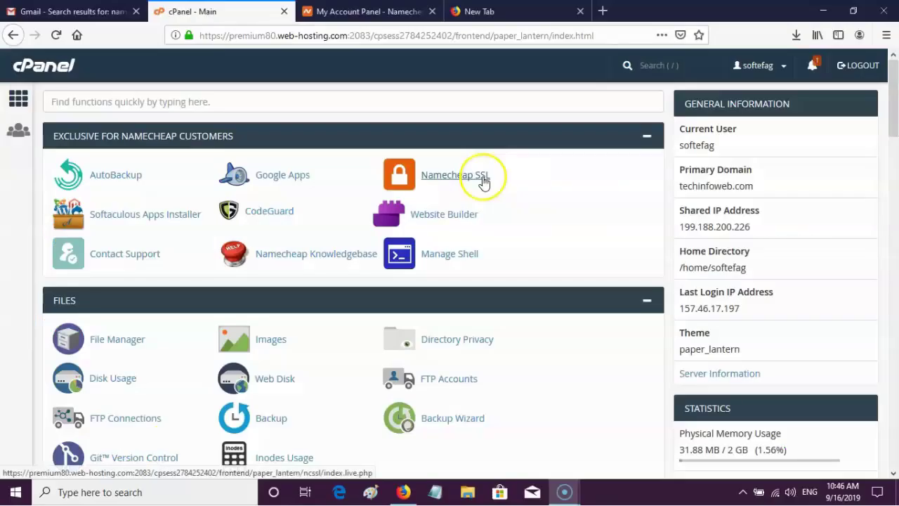
- Browse cPanel's Namecheap SSL page, then switch to the Namecheap account dashboard tab
click(483, 176)
scroll(892, 224, down, 3)
scroll(892, 211, down, 4)
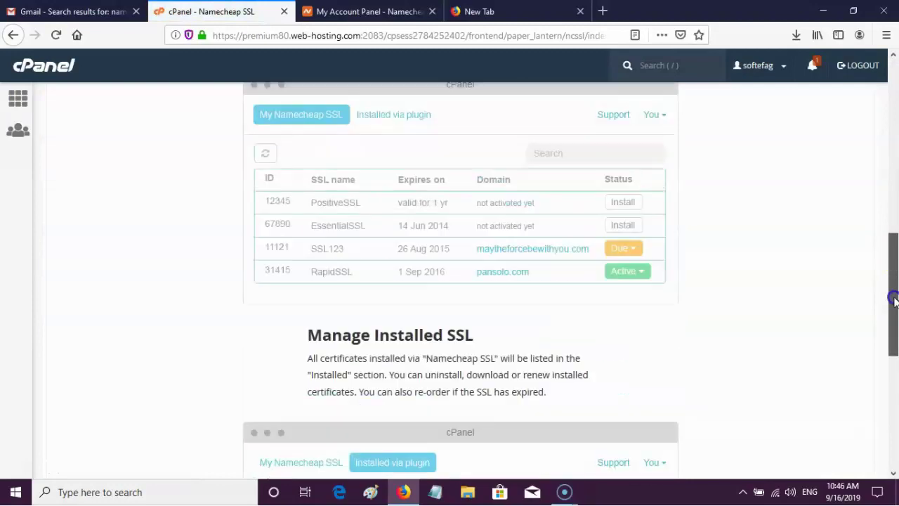
scroll(889, 176, up, 6)
click(365, 11)
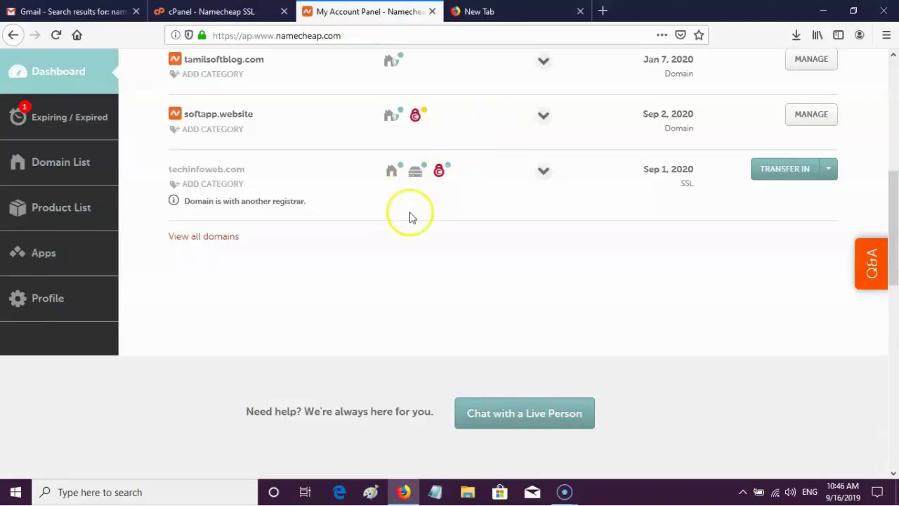
- Start PositiveSSL activation for softapp.website in Namecheap, then return to cPanel's Namecheap SSL page
click(542, 128)
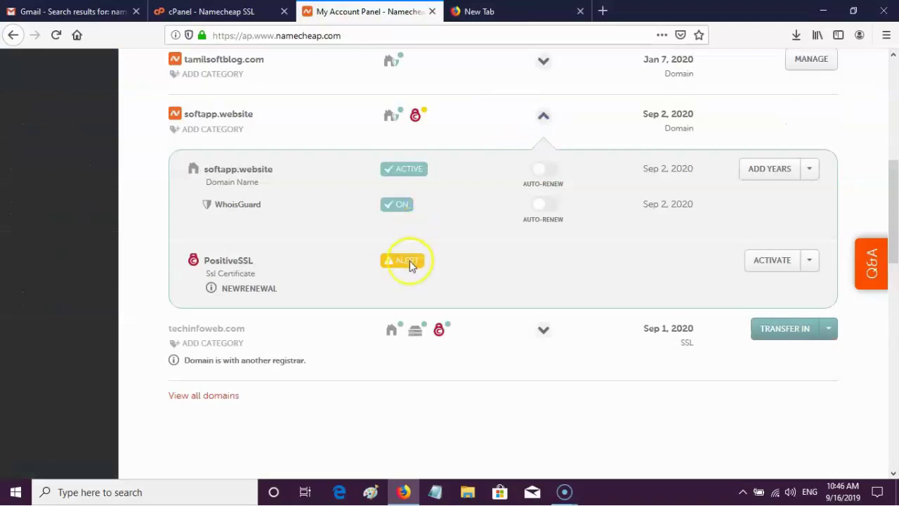
click(768, 270)
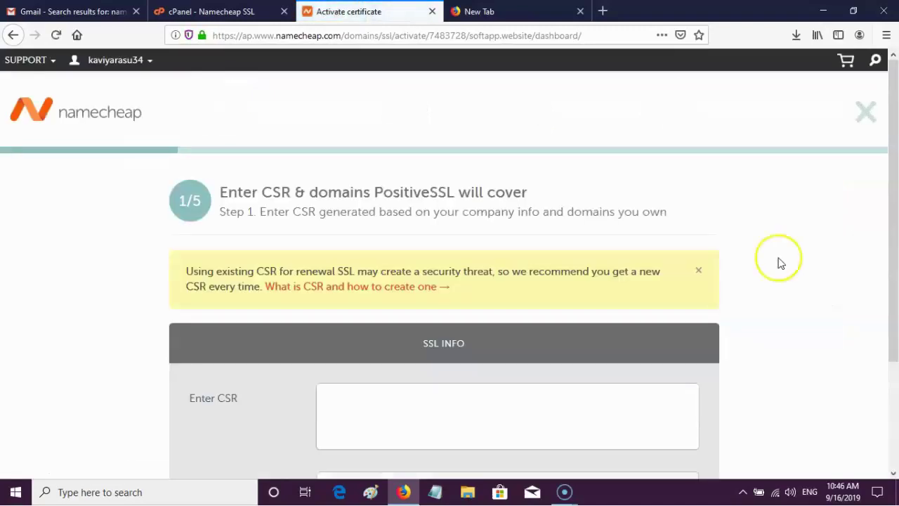
scroll(488, 192, down, 3)
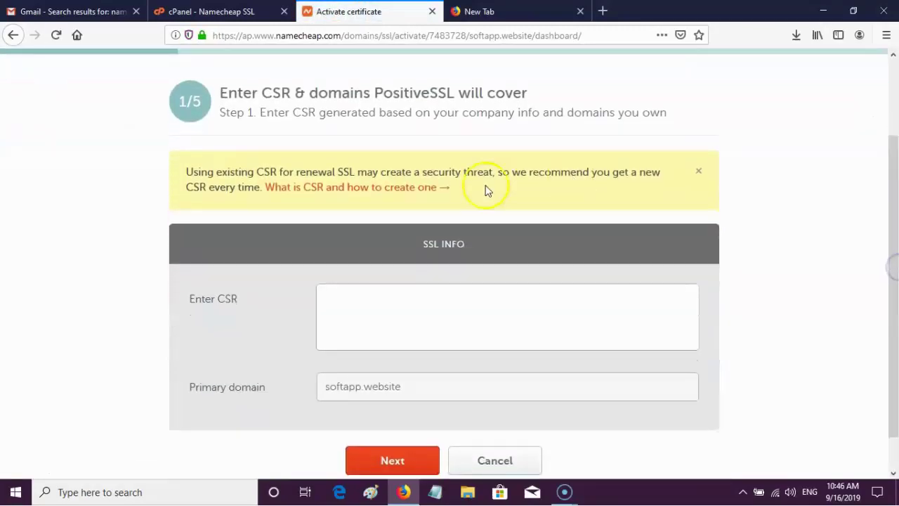
drag(219, 301, 237, 301)
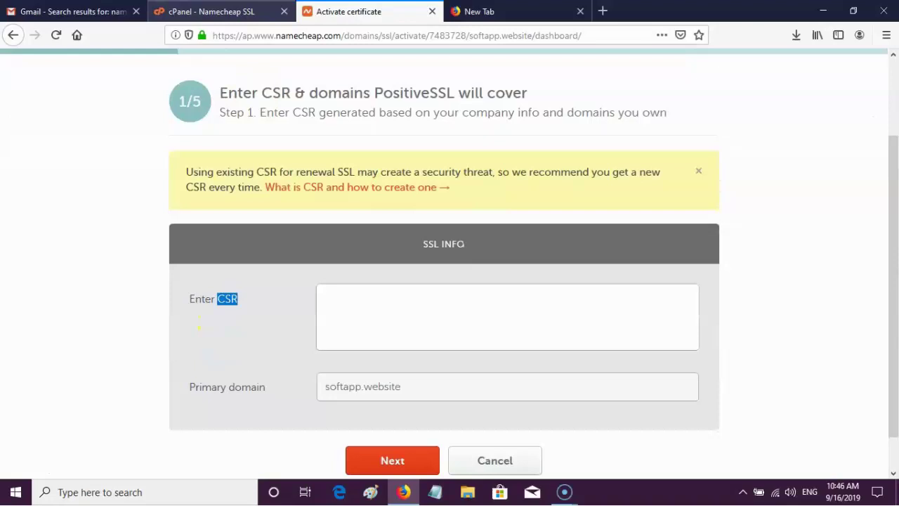
key(ctrl+shift+Tab)
scroll(316, 180, up, 3)
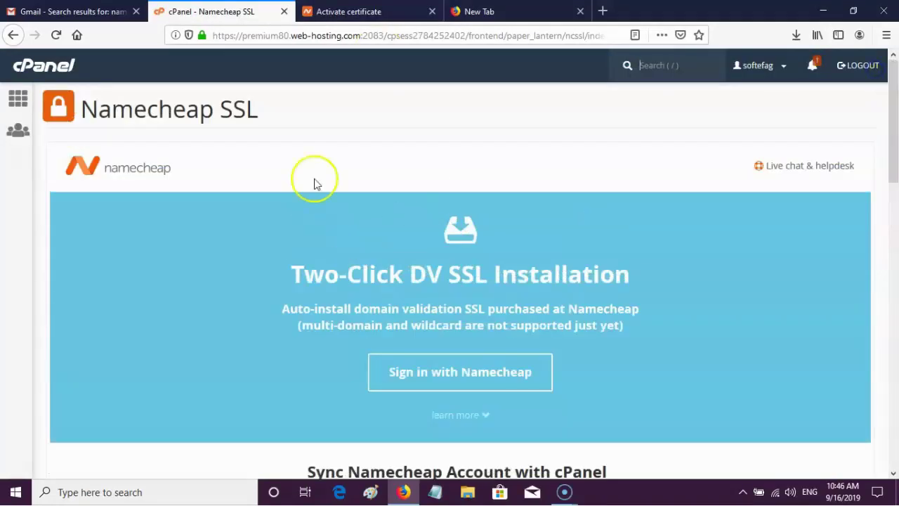
- Go from cPanel home to Security > SSL/TLS and open Certificate Signing Requests (CSR)
click(19, 100)
drag(894, 130, 894, 326)
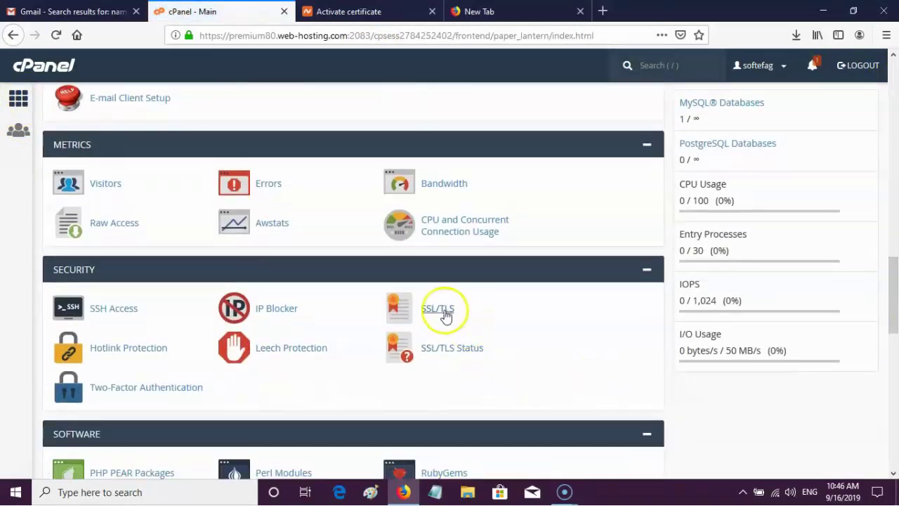
click(439, 309)
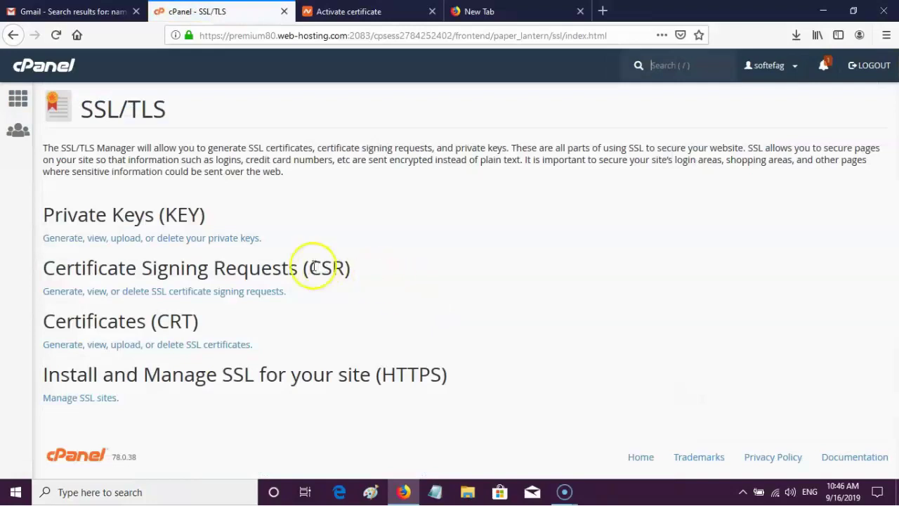
click(265, 298)
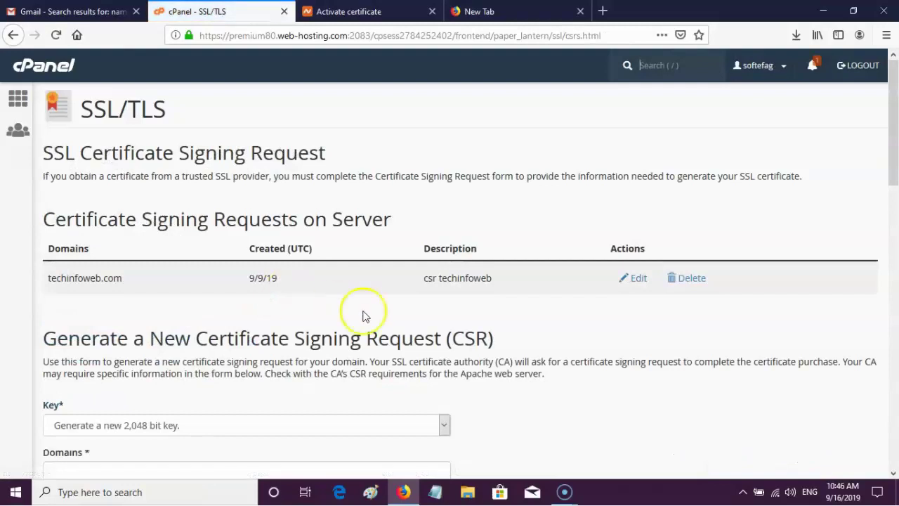
click(894, 190)
drag(895, 188, 889, 136)
- Enter softapp.website as the CSR domain, fill City and State, and choose IN (India)
click(391, 286)
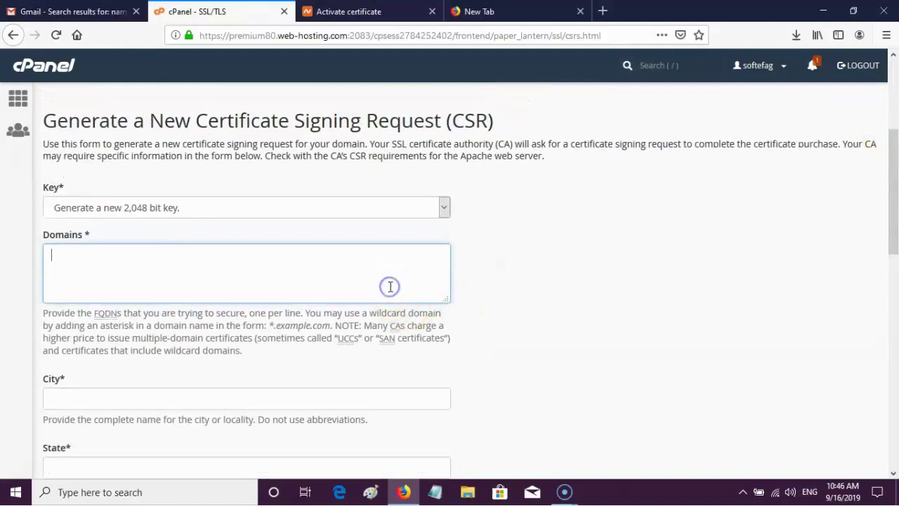
text(softapp)
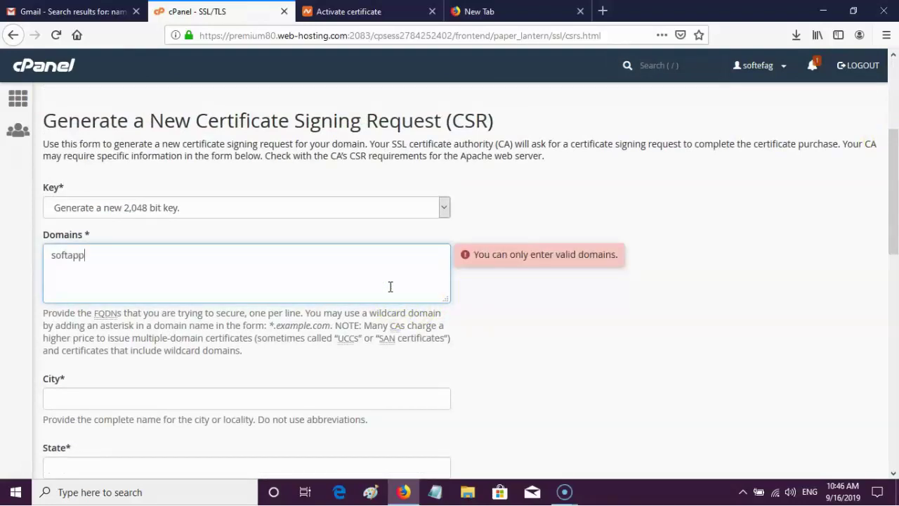
text(.web)
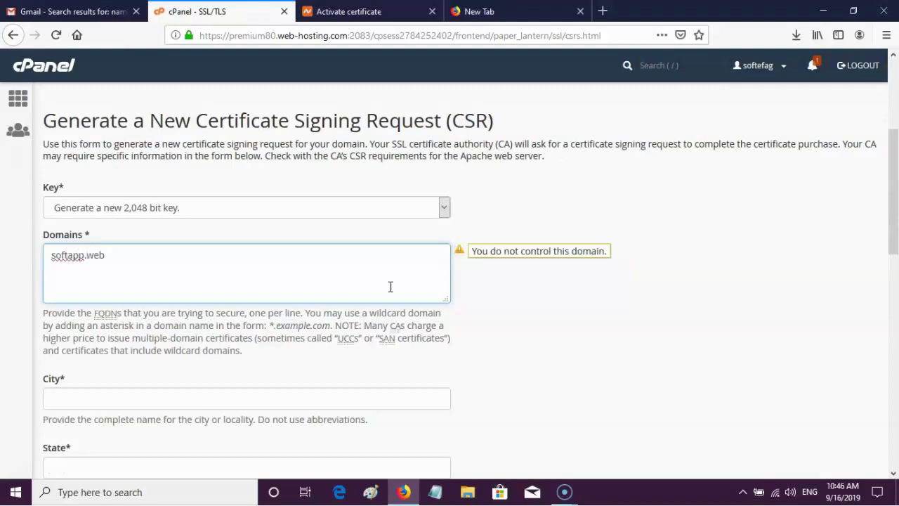
text(site)
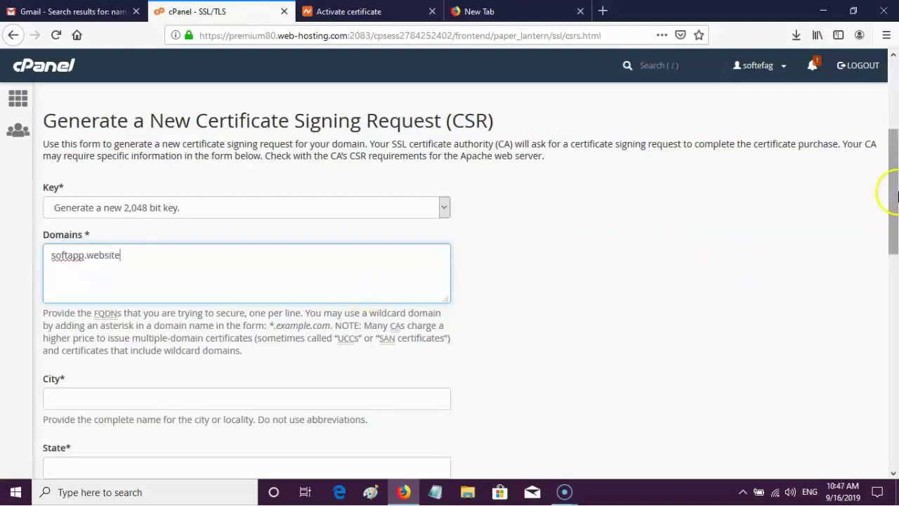
drag(892, 191, 897, 236)
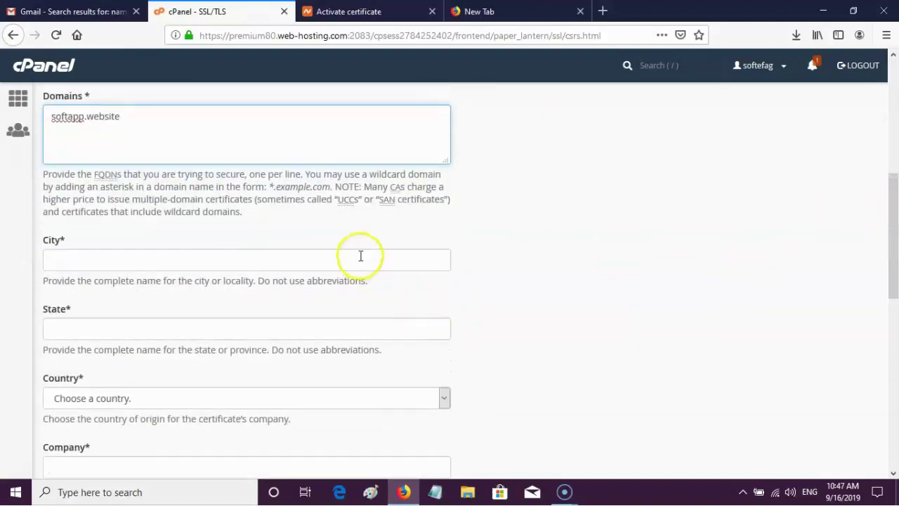
click(179, 139)
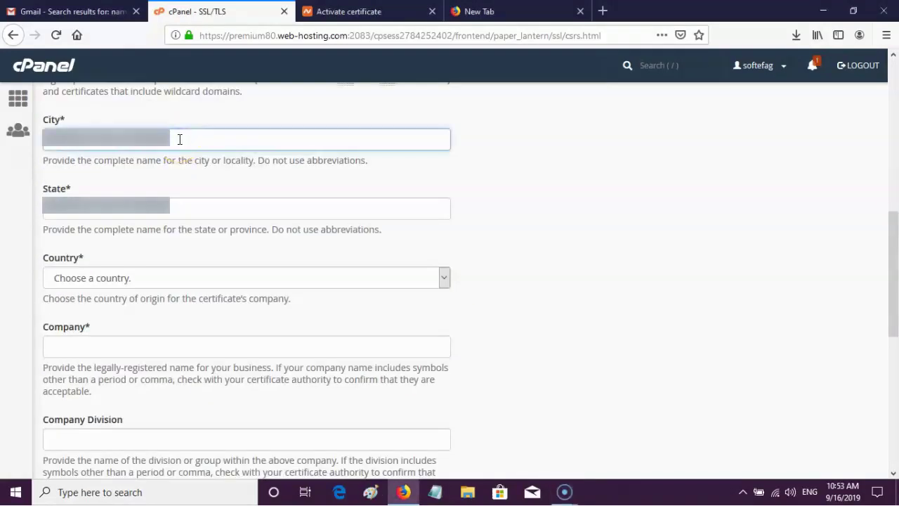
key(Tab)
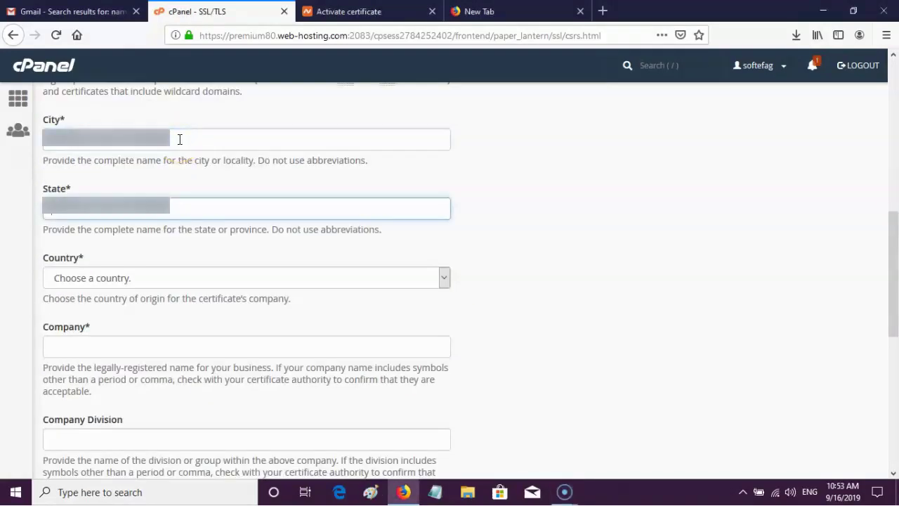
click(426, 278)
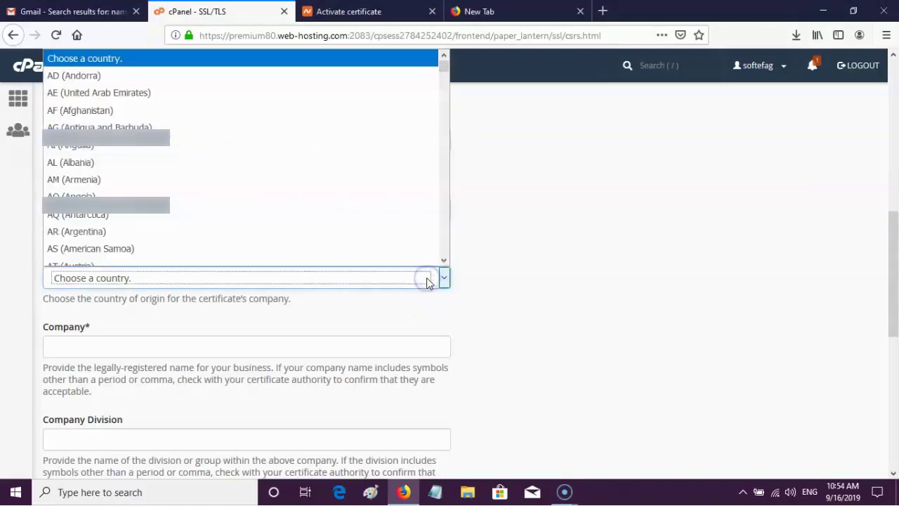
key(i)
key(i)
key(i)
key(i)
key(i)
click(419, 257)
- Fill in company, division, passphrase and a matching description, then generate the CSR
click(359, 347)
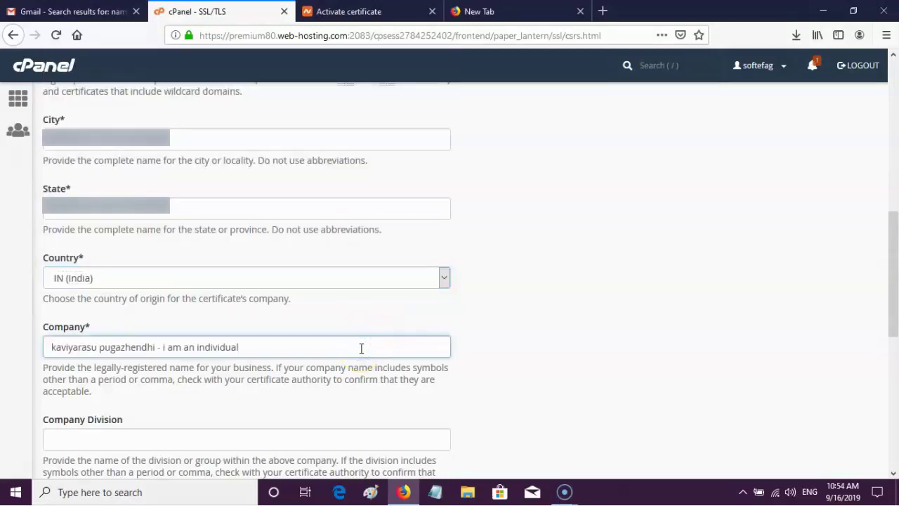
click(373, 440)
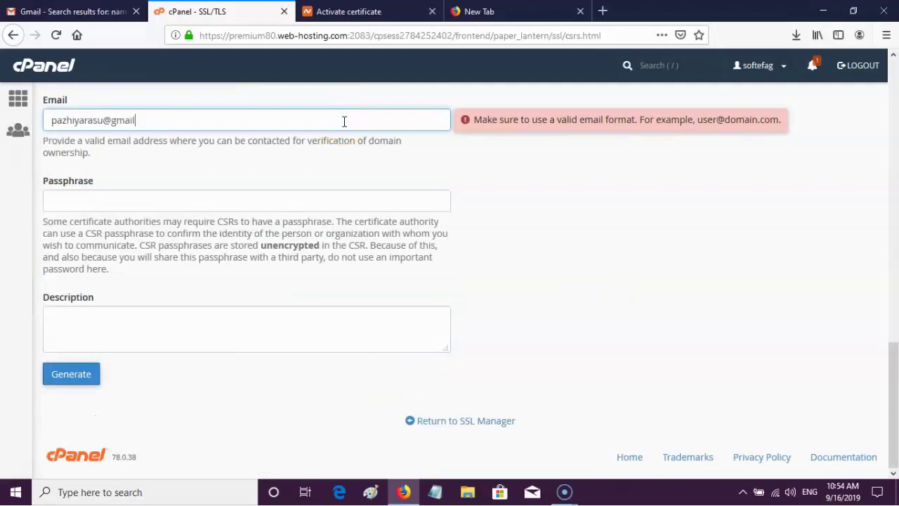
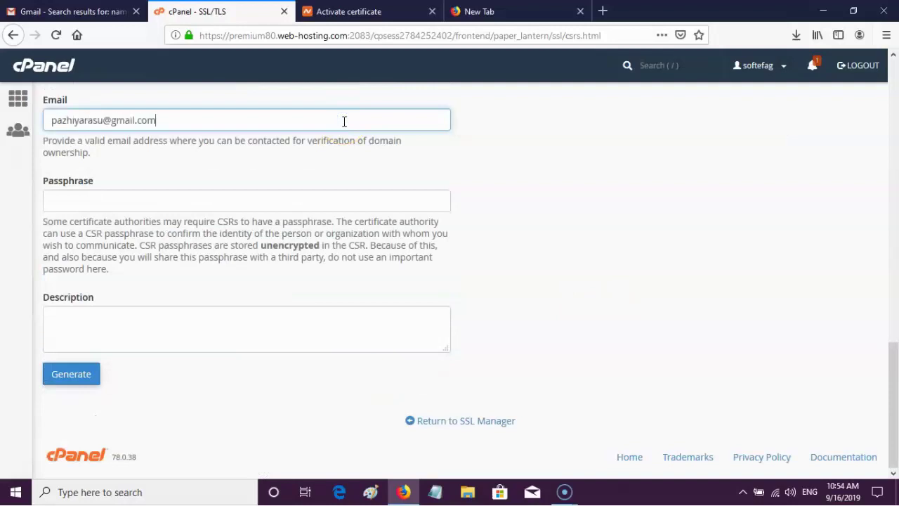
key(Tab)
key(ctrl+a)
key(ctrl+c)
click(249, 307)
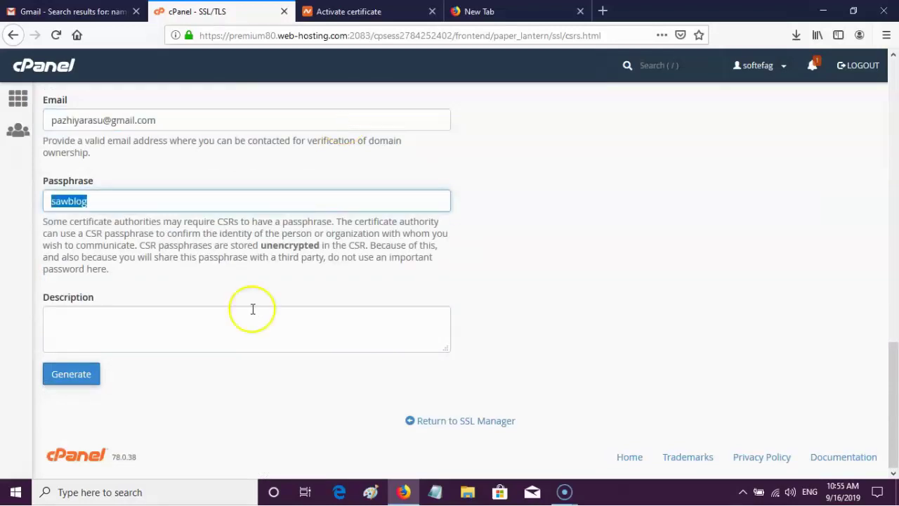
key(ctrl+v)
click(77, 374)
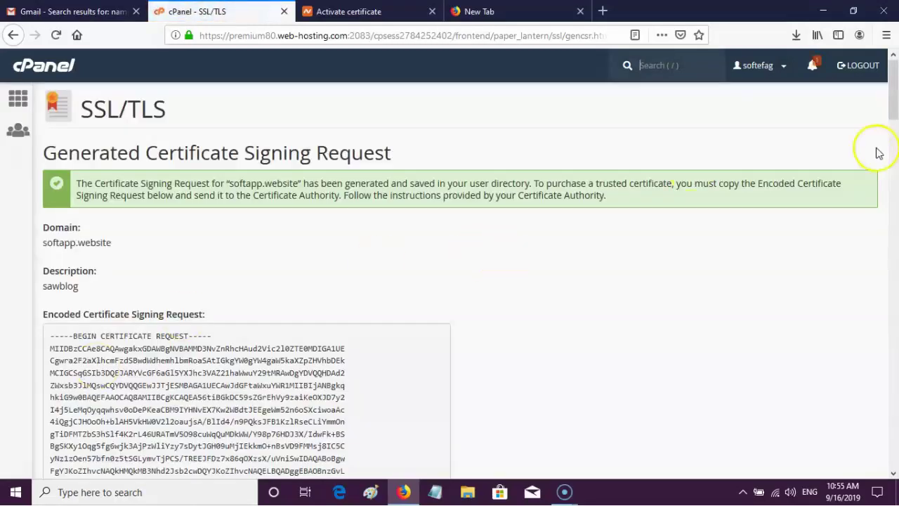
- Select the whole encoded CSR block from BEGIN to END and copy it
drag(895, 104, 895, 125)
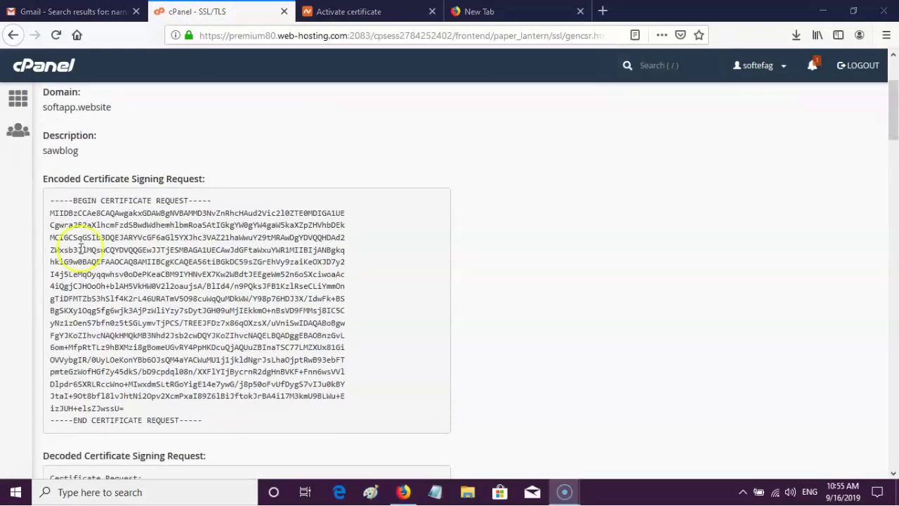
click(47, 200)
drag(49, 202, 211, 435)
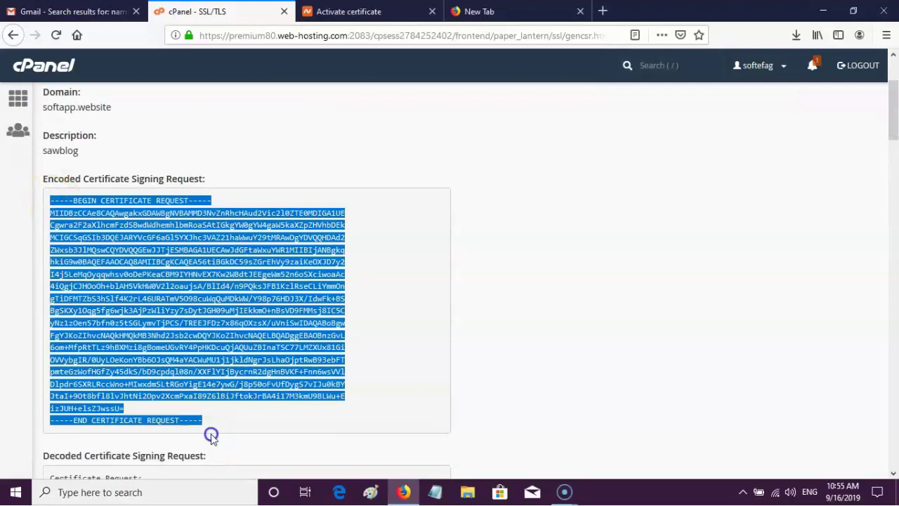
right_click(172, 279)
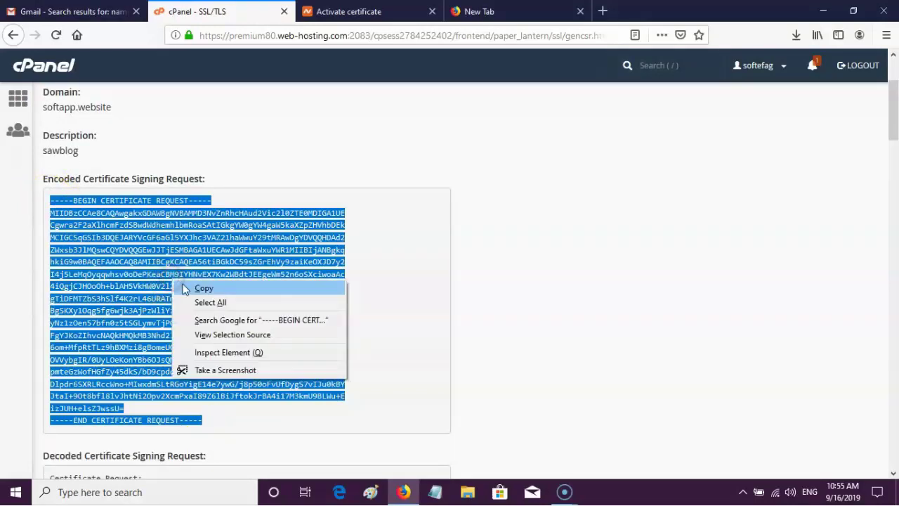
click(190, 288)
- Paste the copied CSR into Namecheap's Enter CSR box and continue to step 2/5
click(351, 11)
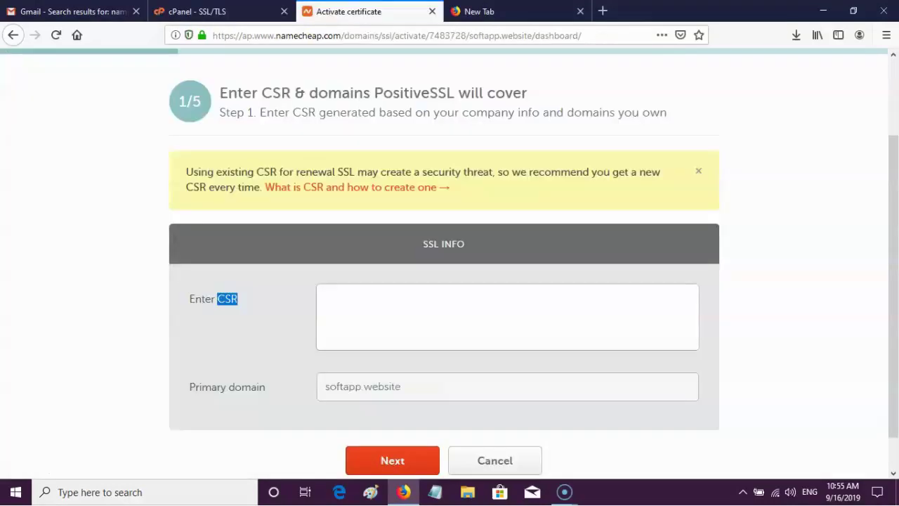
click(369, 312)
key(ctrl+v)
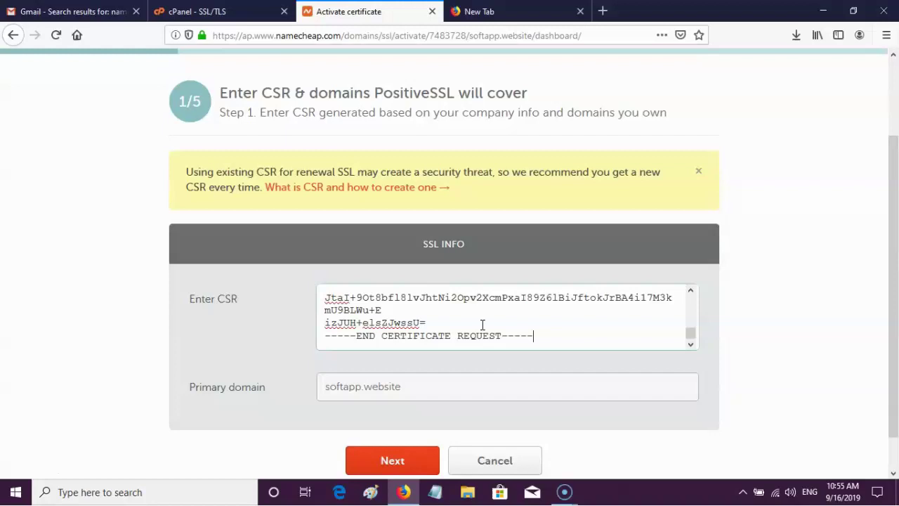
scroll(897, 272, down, 1)
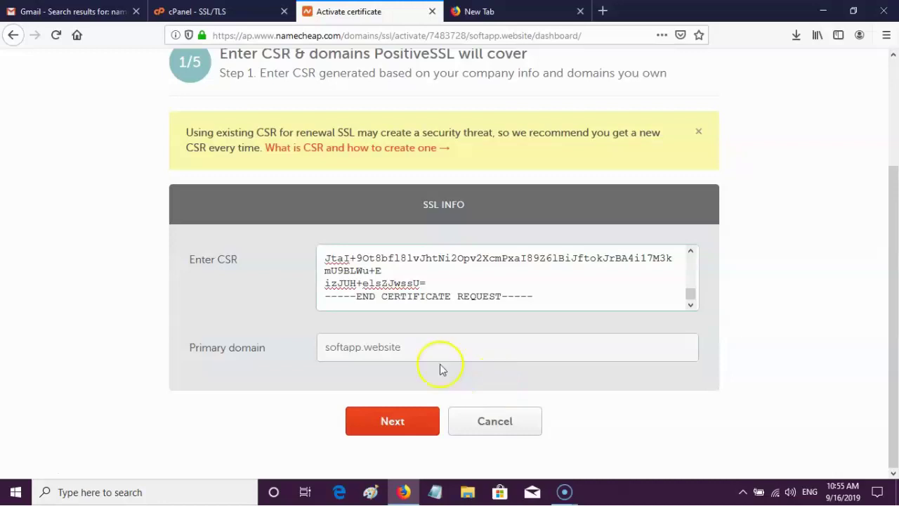
click(396, 430)
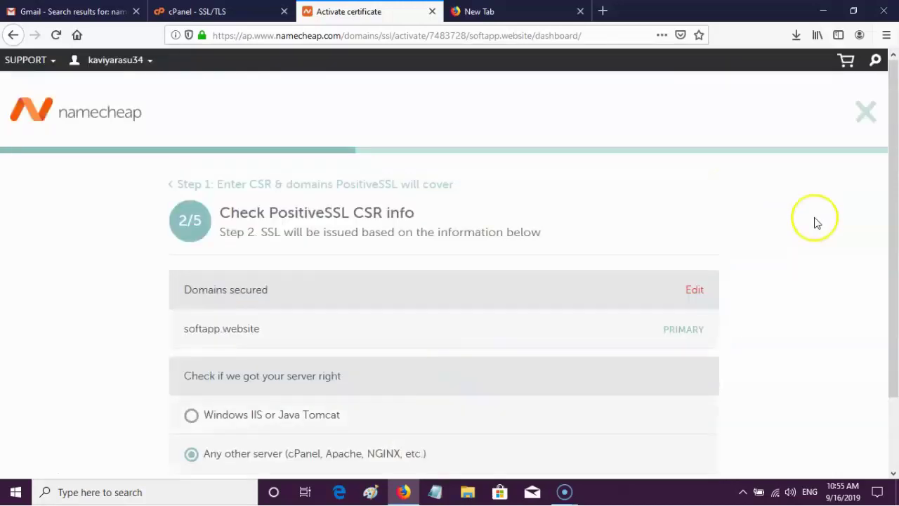
- Keep 'Any other server (cPanel, Apache, NGINX, etc.)' and advance to step 3/5
scroll(897, 281, down, 2)
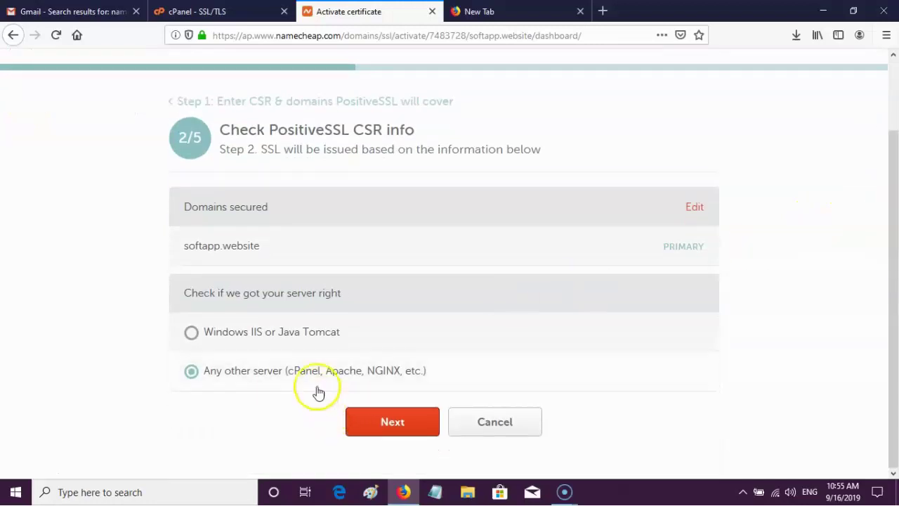
click(392, 429)
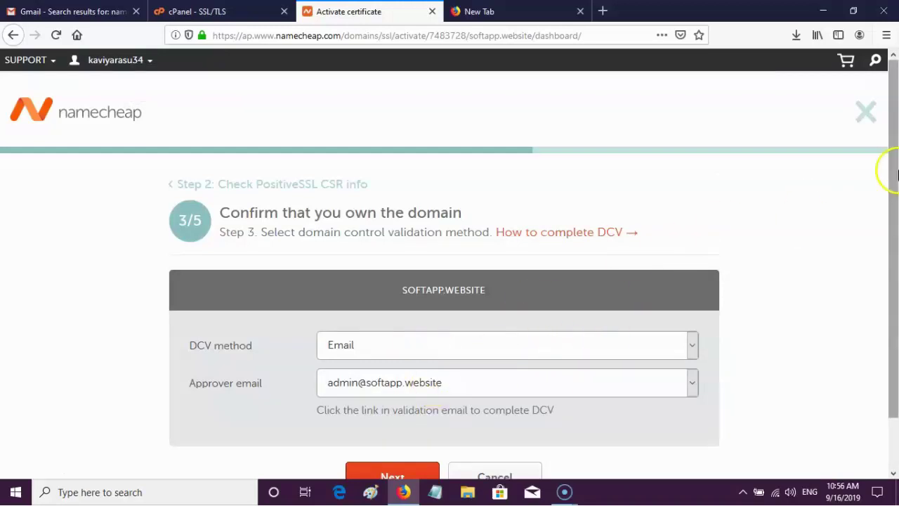
- Leave Email as the DCV method, then open cPanel's Email Accounts page
drag(890, 169, 896, 218)
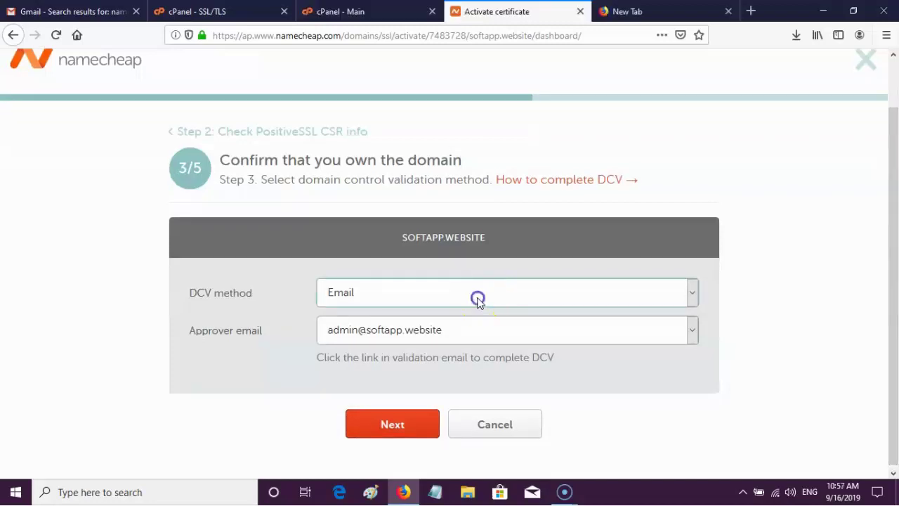
click(478, 300)
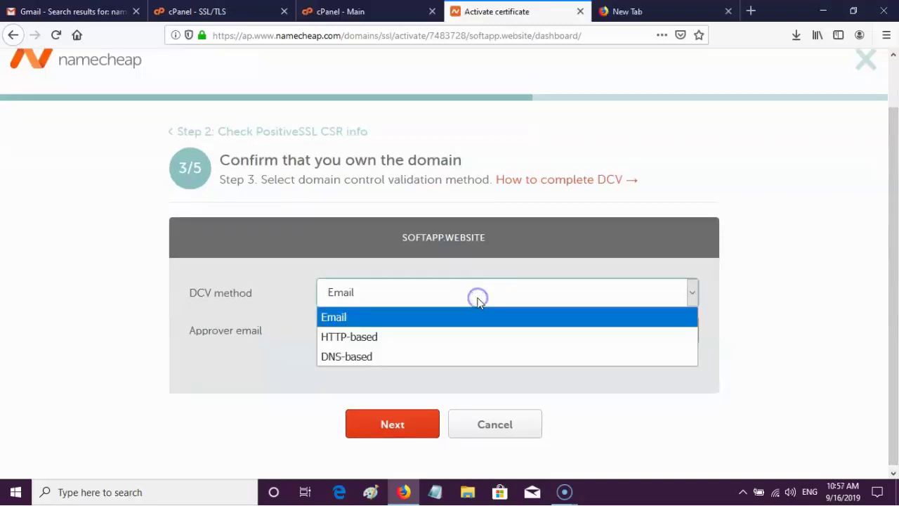
click(443, 325)
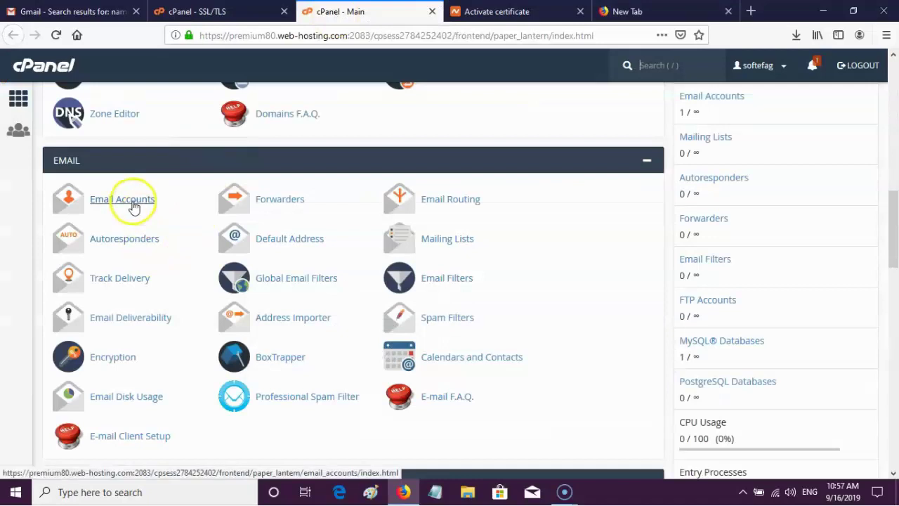
click(132, 201)
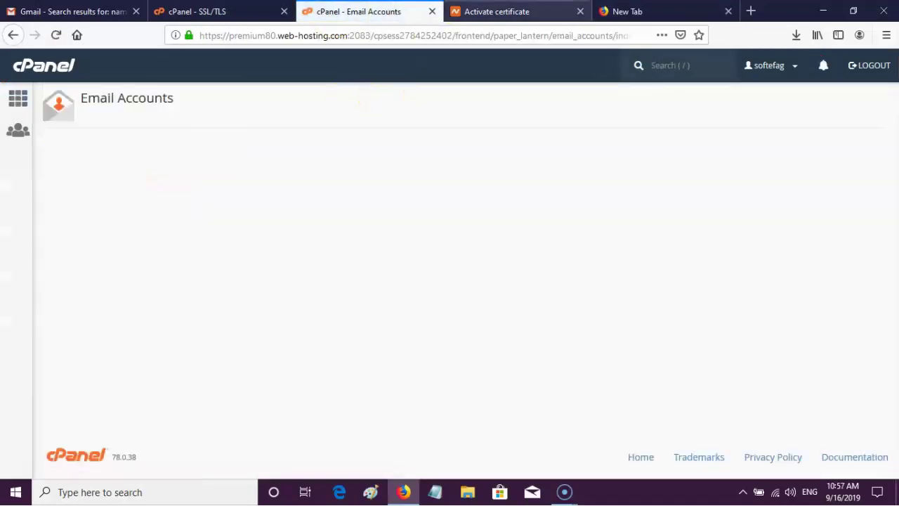
- Create an admin mailbox on softapp.website with a password and 250 MB quota
click(391, 138)
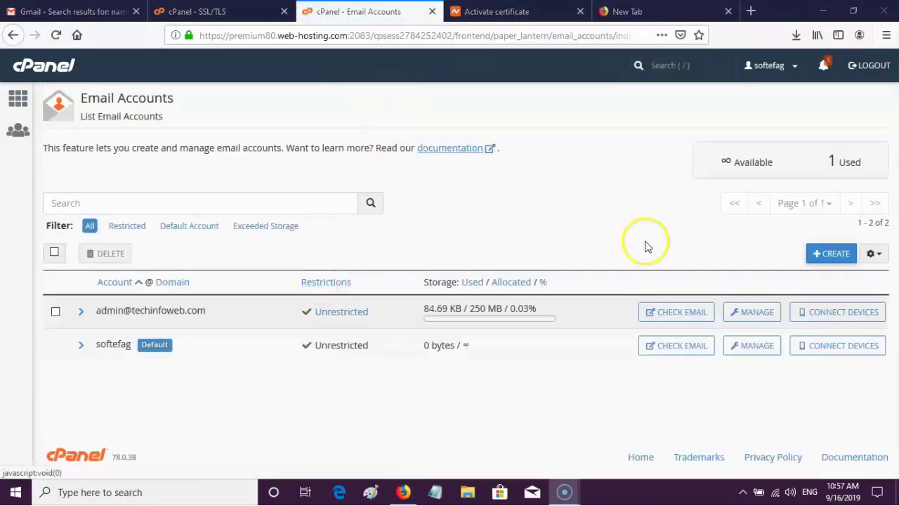
click(827, 257)
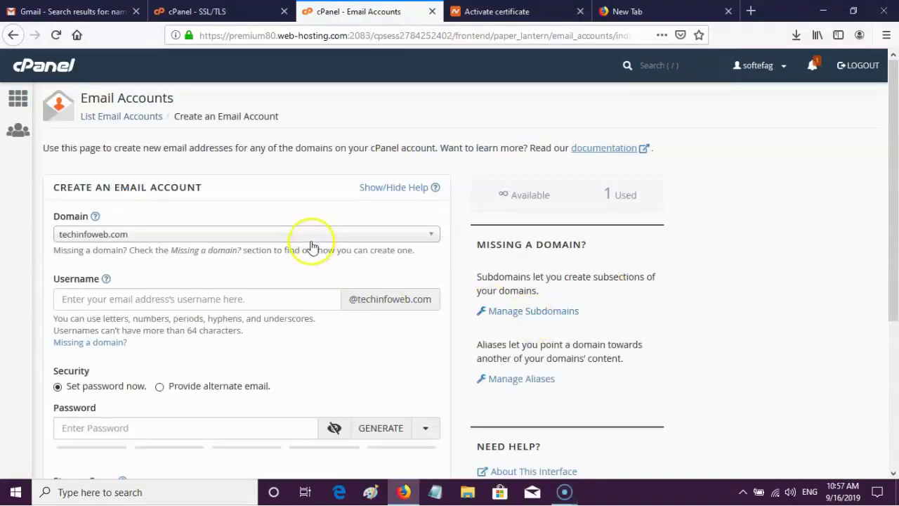
click(311, 235)
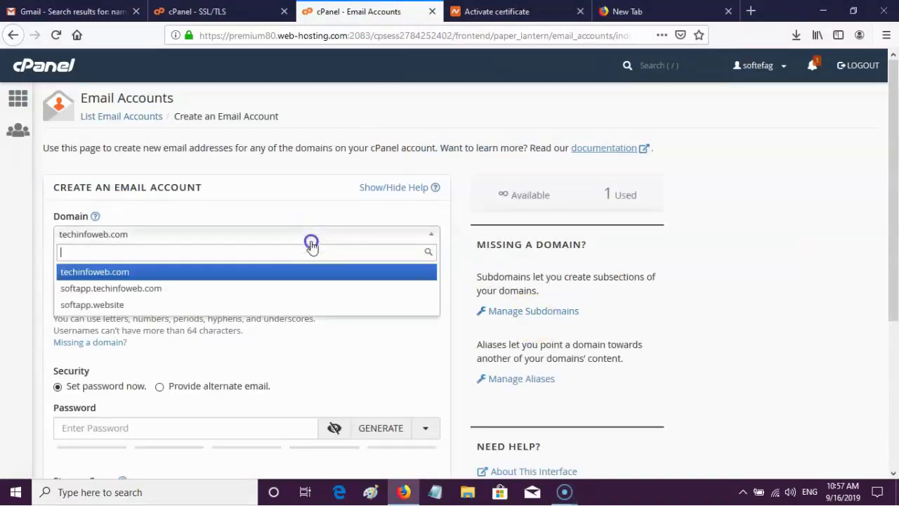
click(285, 305)
click(271, 299)
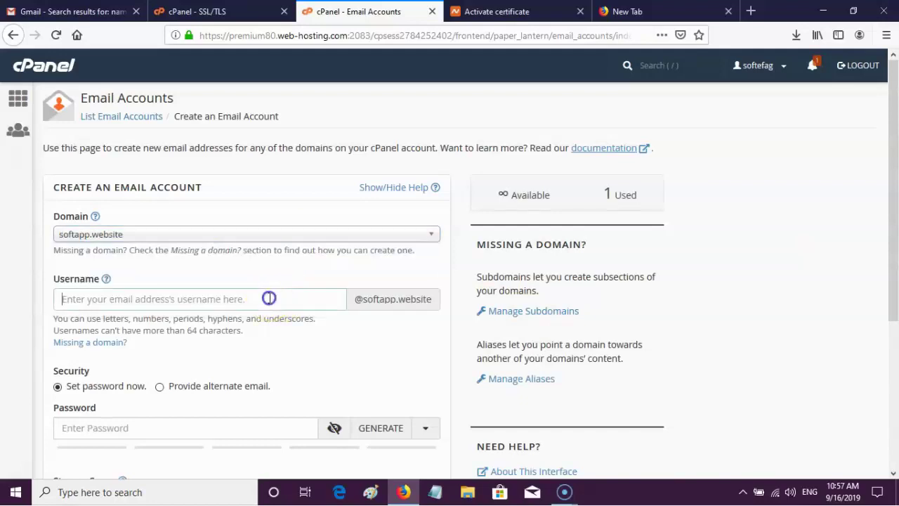
text(admin)
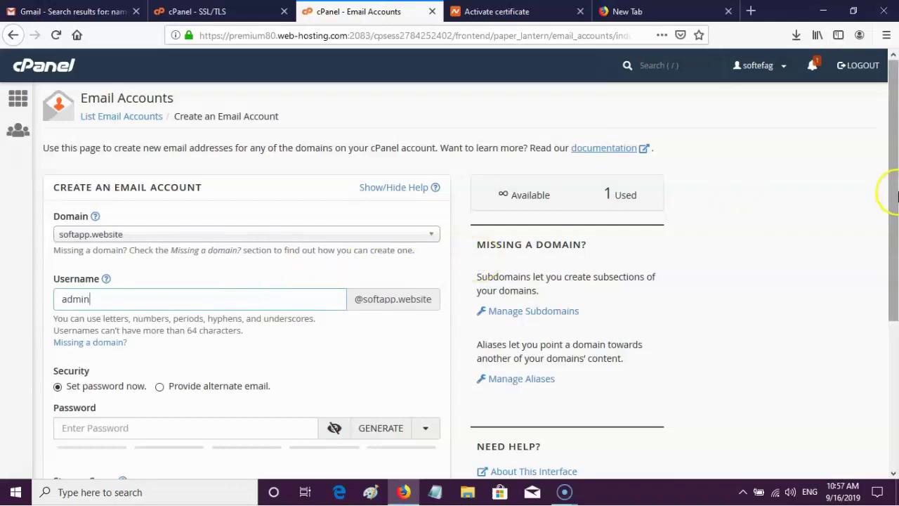
scroll(889, 190, down, 3)
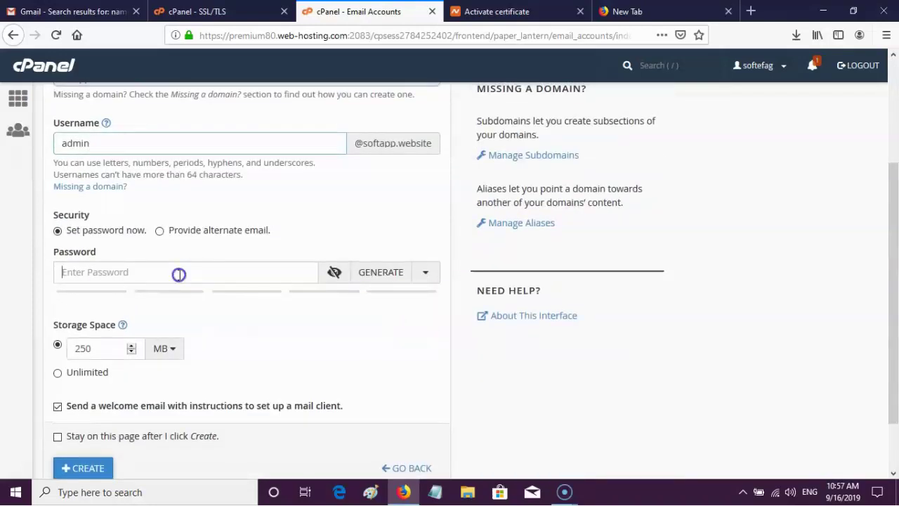
click(180, 275)
text(••••)
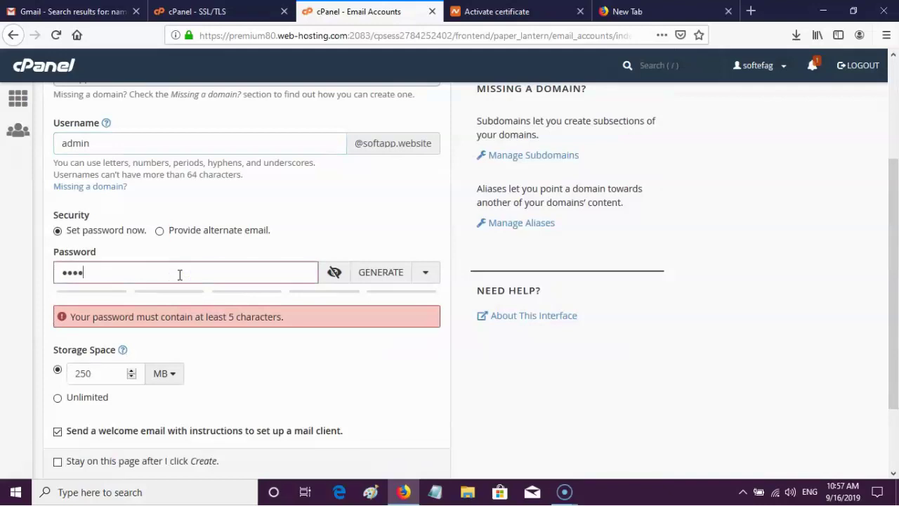
text(•••••••)
scroll(895, 320, down, 2)
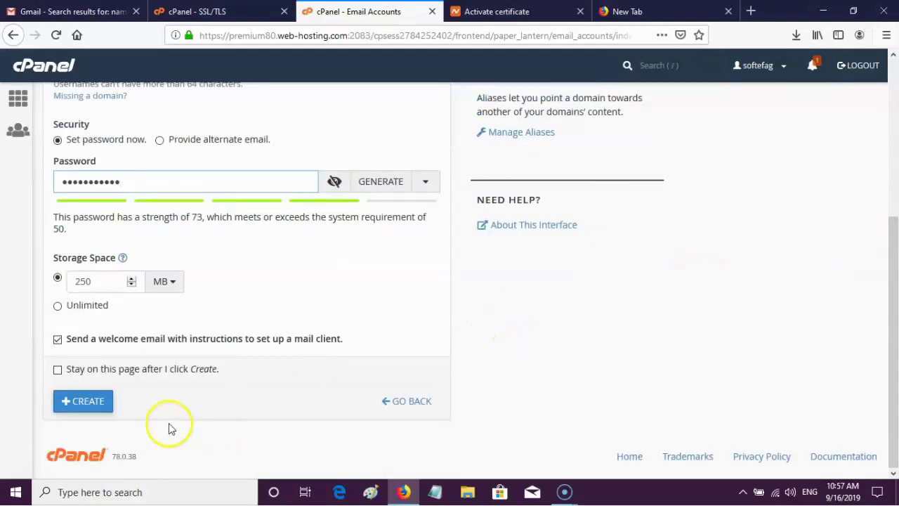
click(100, 406)
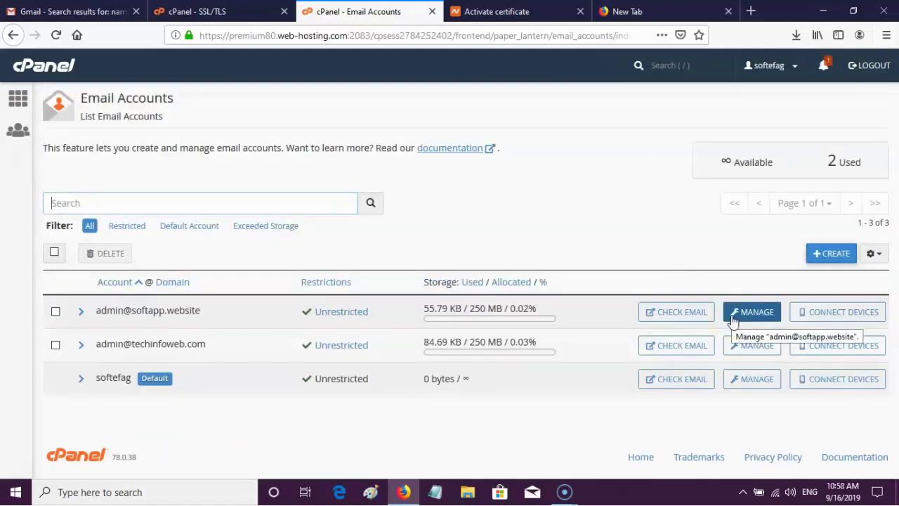
- Open the new softapp.website admin mailbox in Horde webmail
click(698, 314)
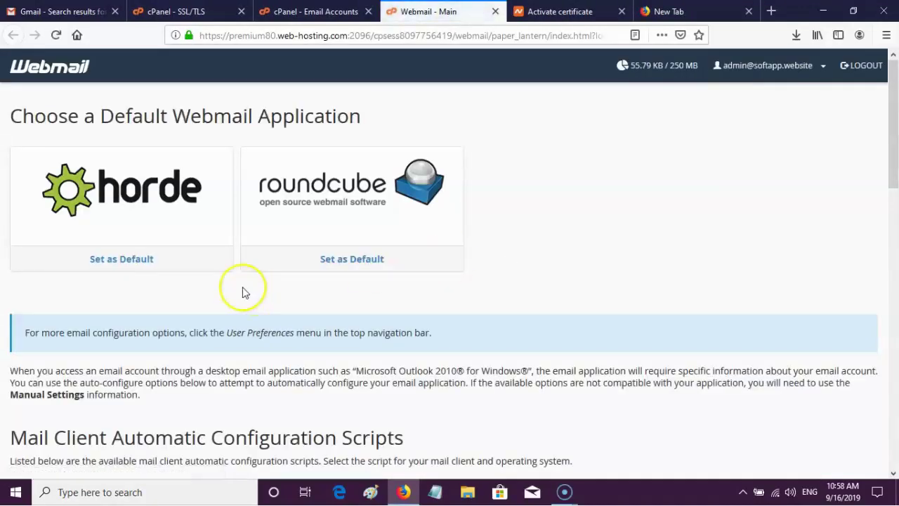
click(120, 194)
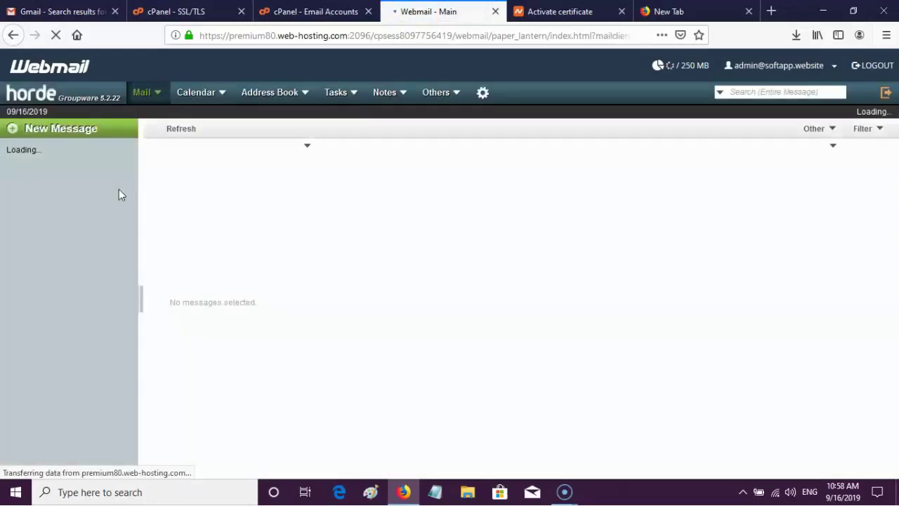
click(213, 184)
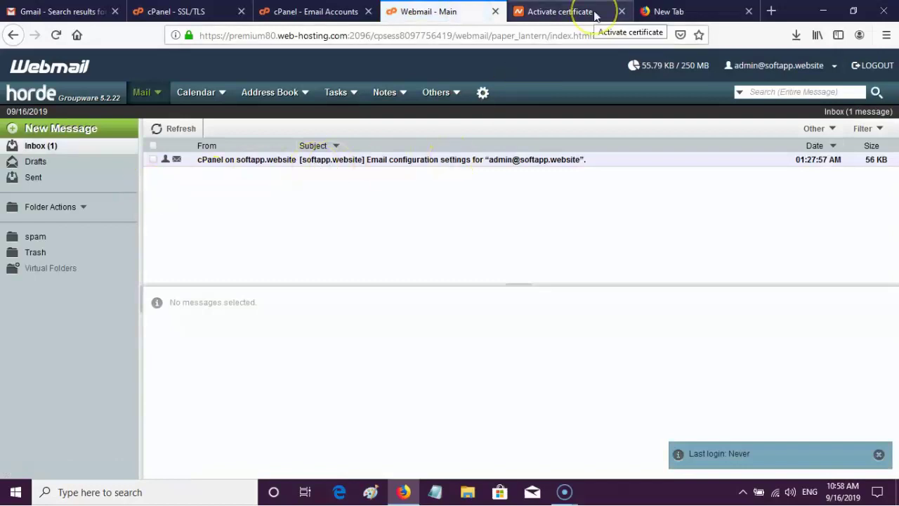
- Return to the softapp.website PositiveSSL activation wizard and advance past steps 3 and 4
click(562, 12)
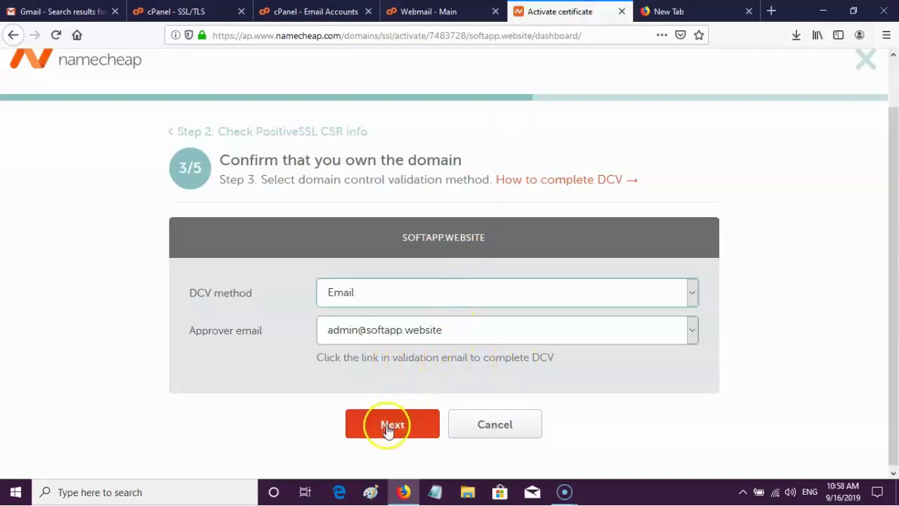
click(390, 428)
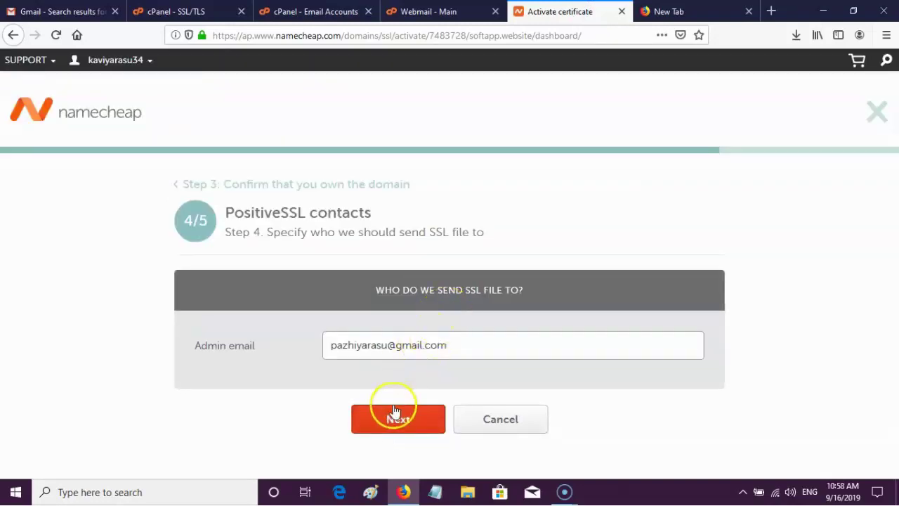
click(399, 421)
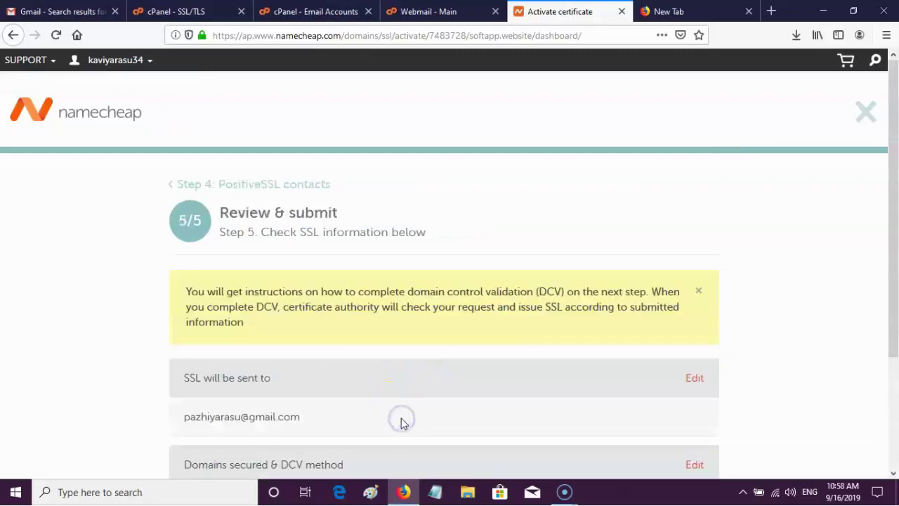
scroll(891, 232, down, 3)
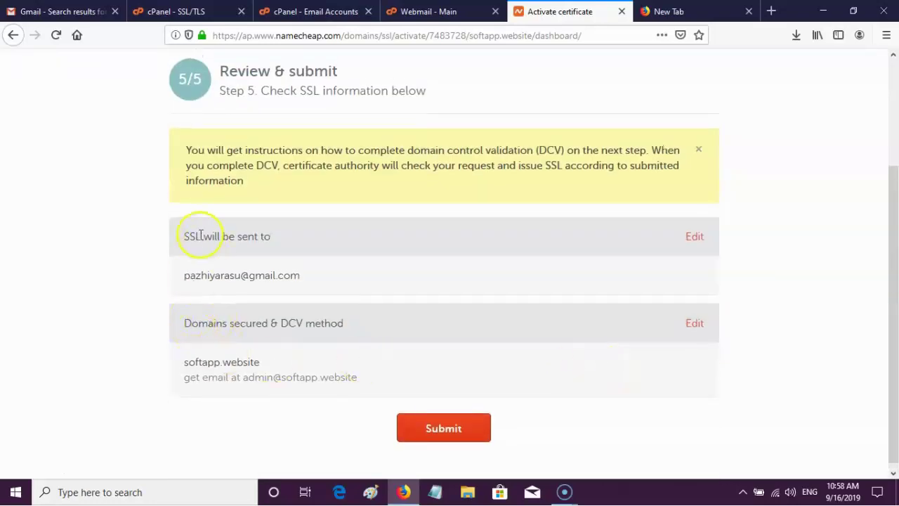
drag(180, 236, 316, 287)
drag(179, 322, 683, 417)
click(682, 418)
click(441, 430)
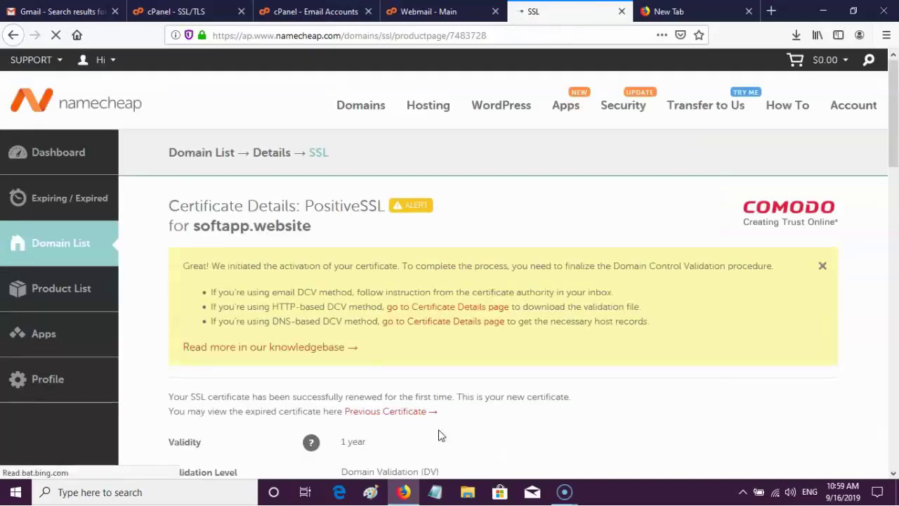
- Refresh the Horde Webmail inbox and open Sectigo's domain control validation email
key(ctrl+shift+Tab)
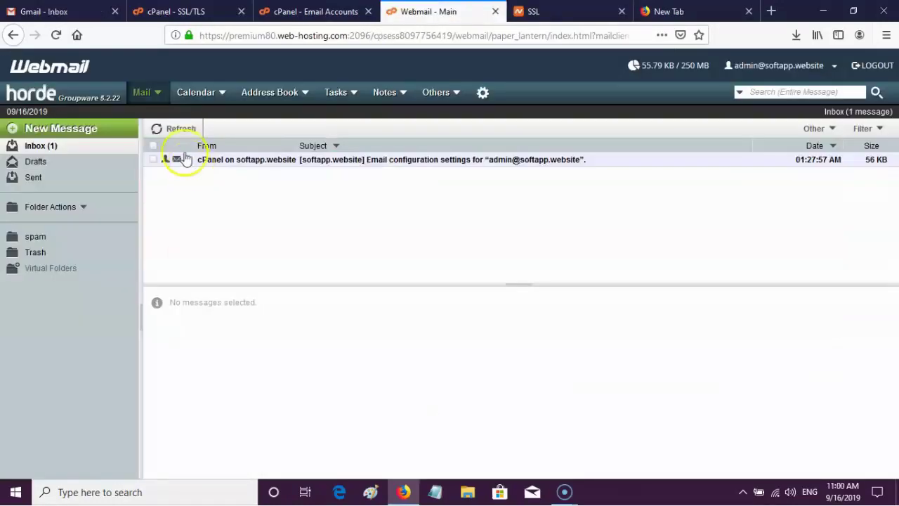
click(184, 136)
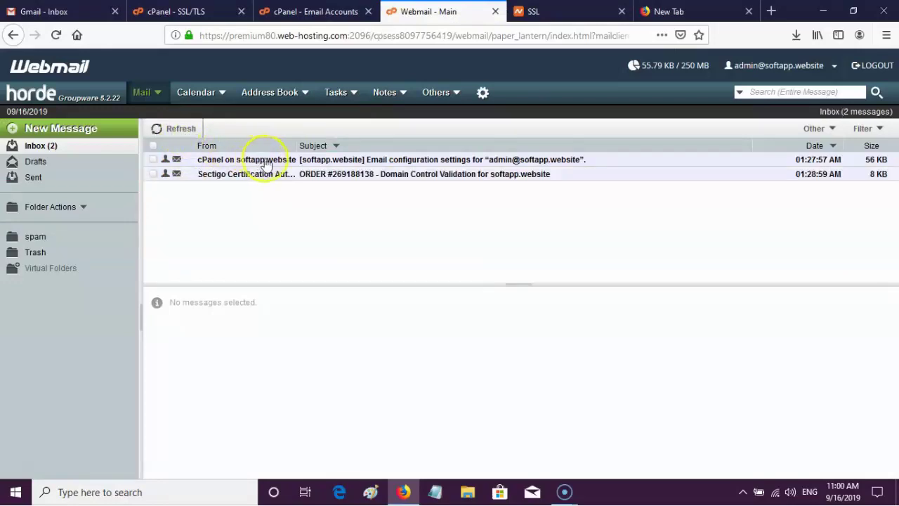
click(371, 176)
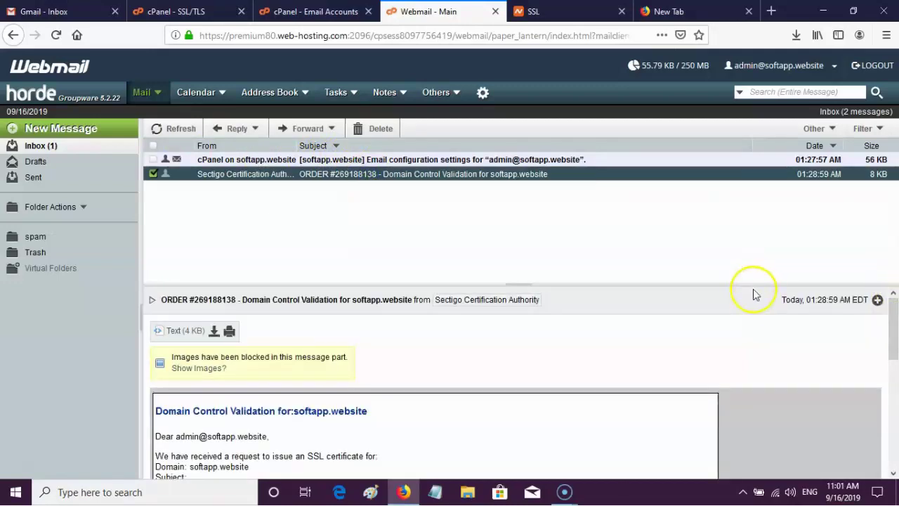
drag(721, 285, 699, 201)
scroll(669, 377, down, 4)
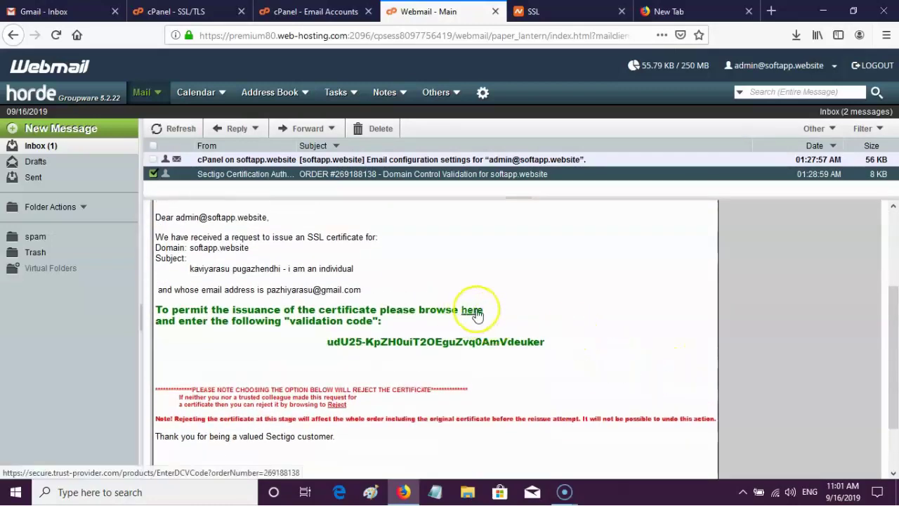
- Open the email's validation page in a new tab, then copy the validation code from the email
click(473, 310)
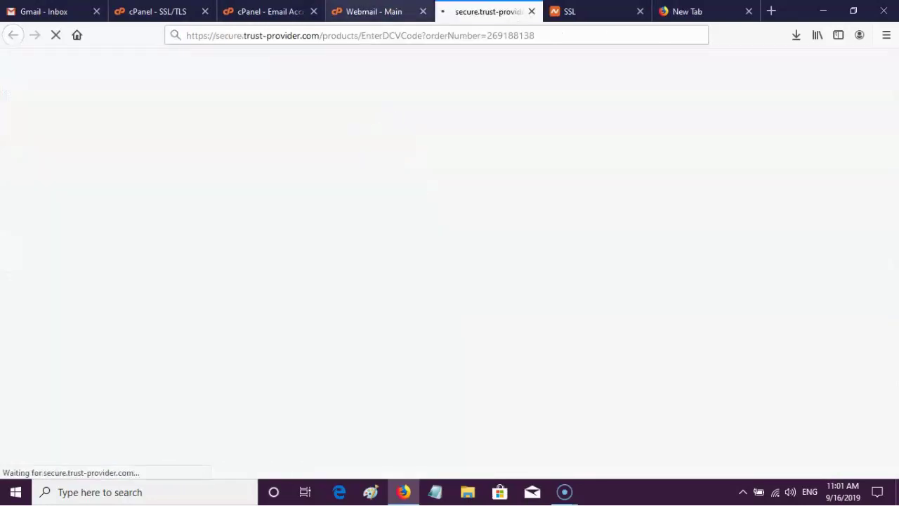
key(ctrl+Page_Up)
triple_click(389, 340)
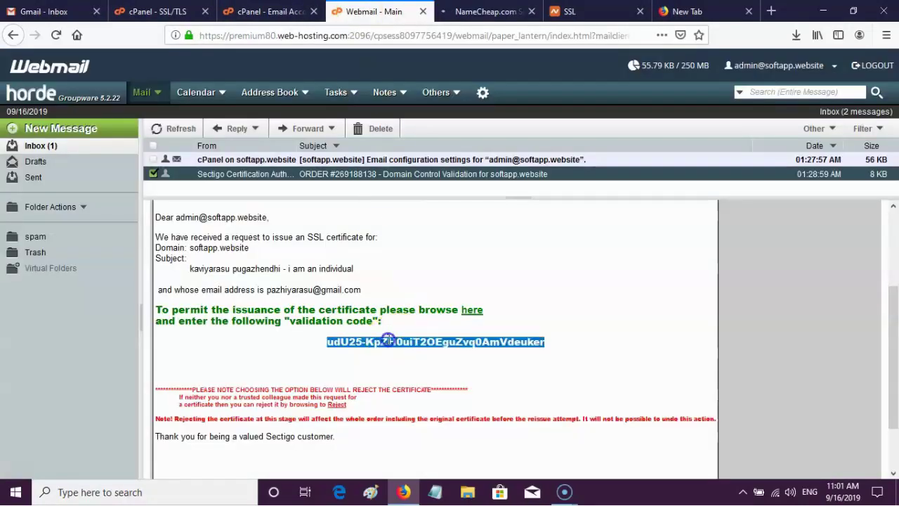
right_click(389, 341)
click(402, 352)
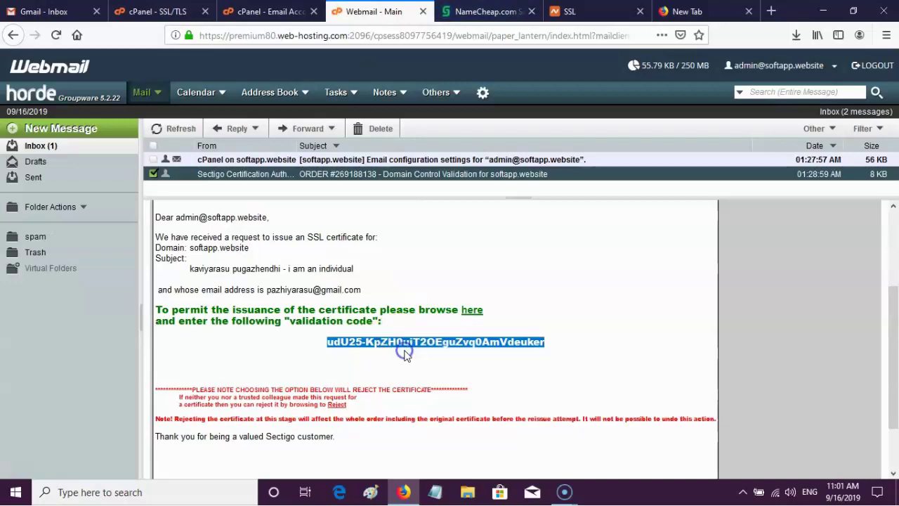
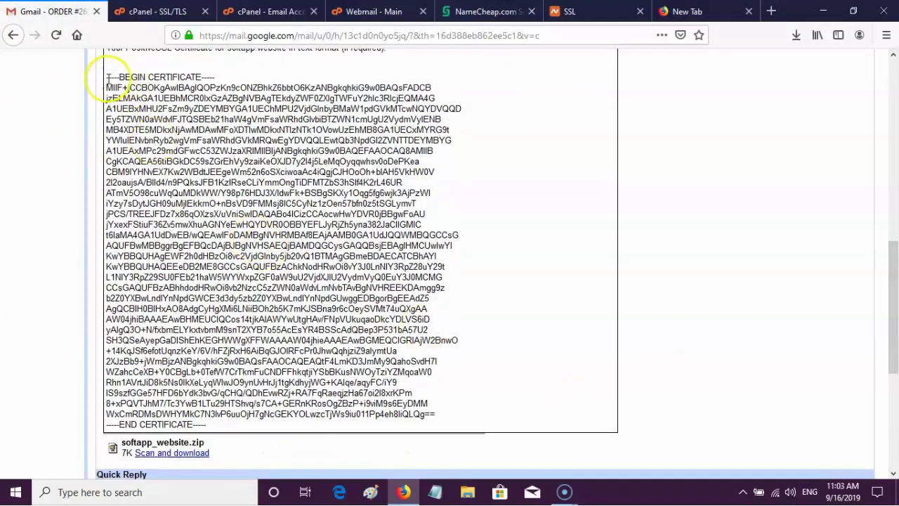
- Copy the full certificate text from the Gmail message, then open cPanel's SSL Certificates list
drag(107, 76, 213, 428)
right_click(208, 309)
click(226, 317)
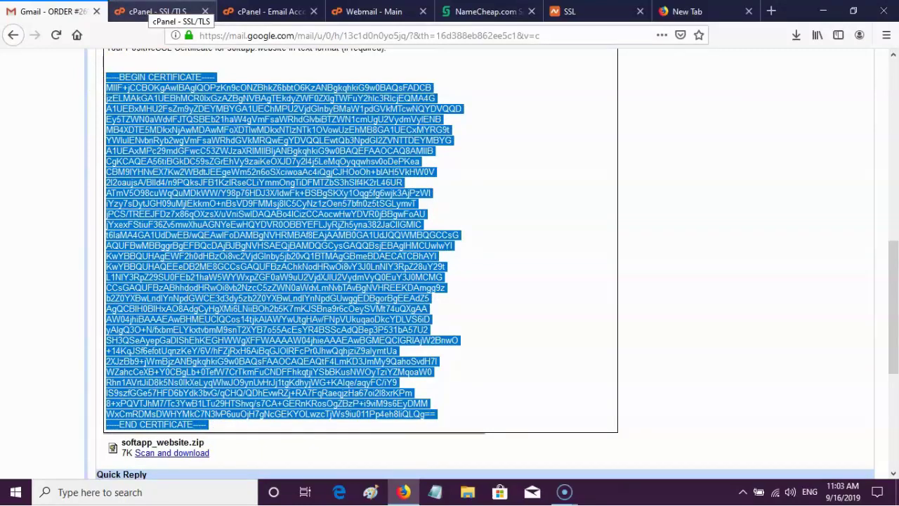
click(159, 11)
click(151, 351)
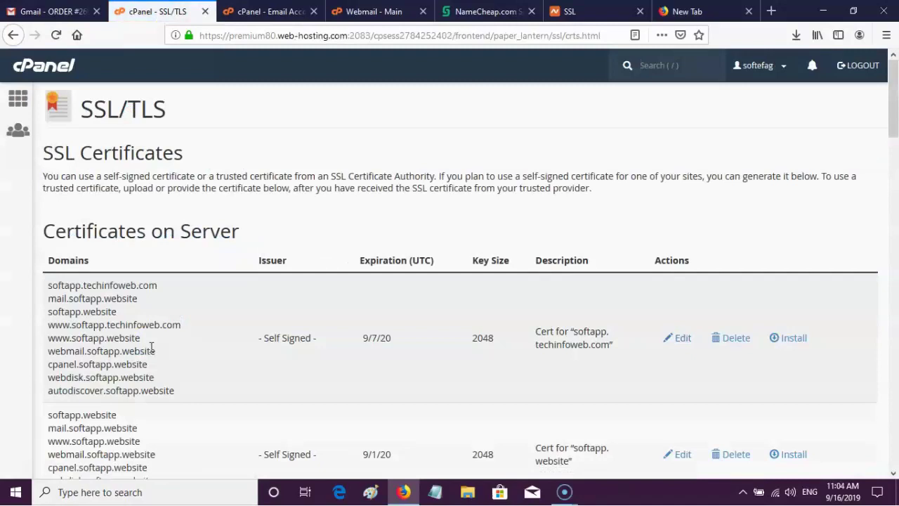
- Paste the Sectigo certificate into Upload a New Certificate with the description sawblog
drag(891, 176, 895, 234)
click(315, 248)
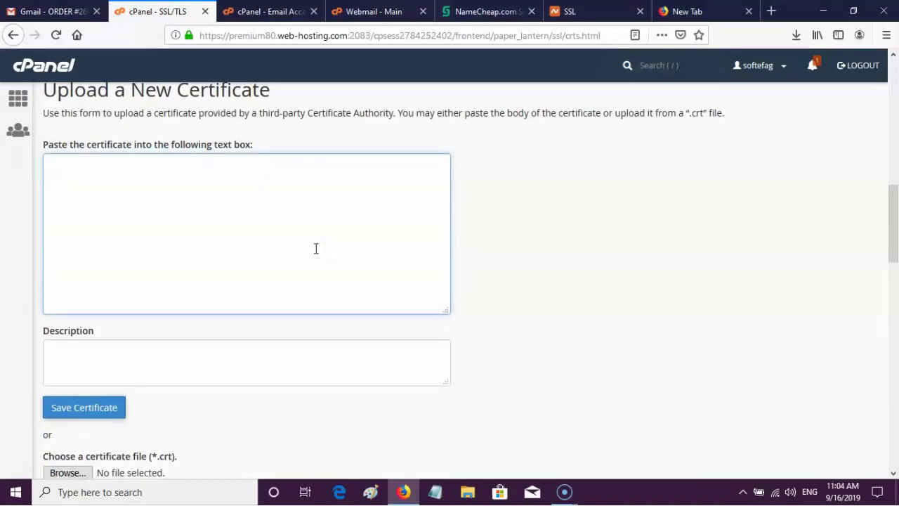
key(ctrl+v)
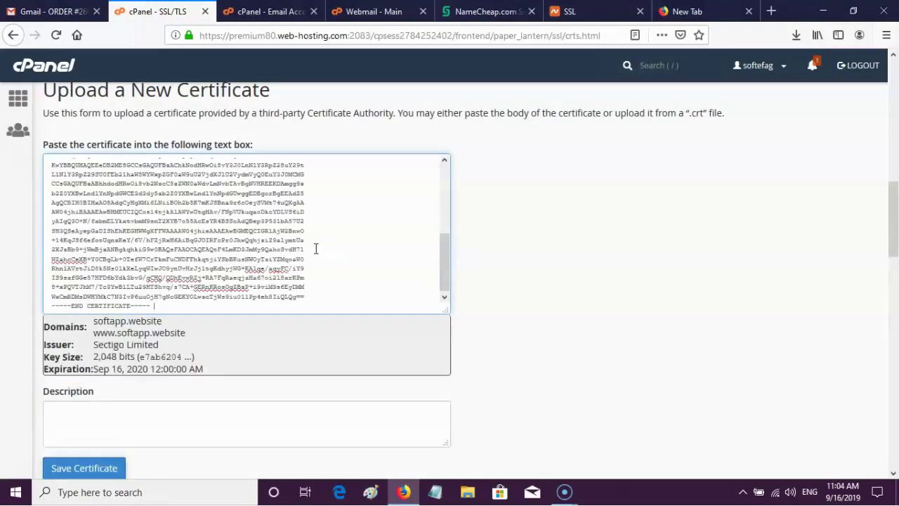
click(149, 415)
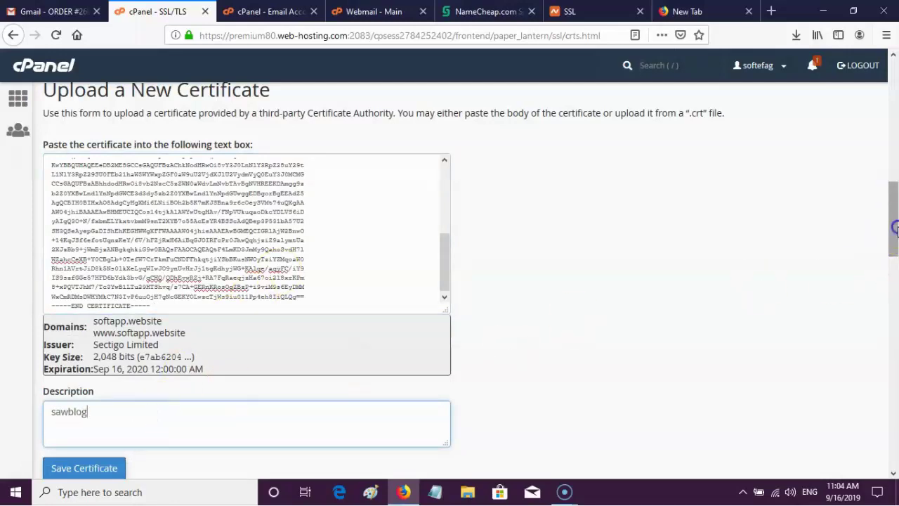
click(897, 275)
scroll(897, 296, up, 3)
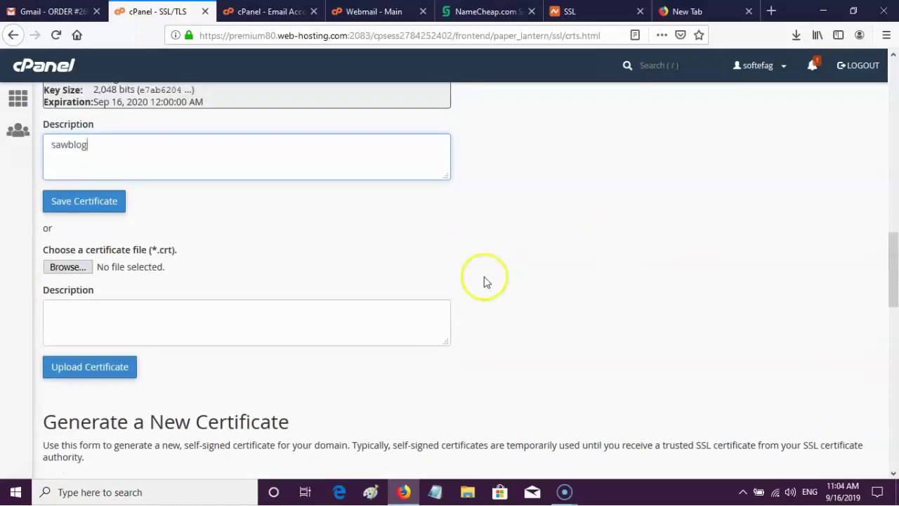
- Save the certificate, then go back through the certificate list to the SSL/TLS Manager
click(84, 202)
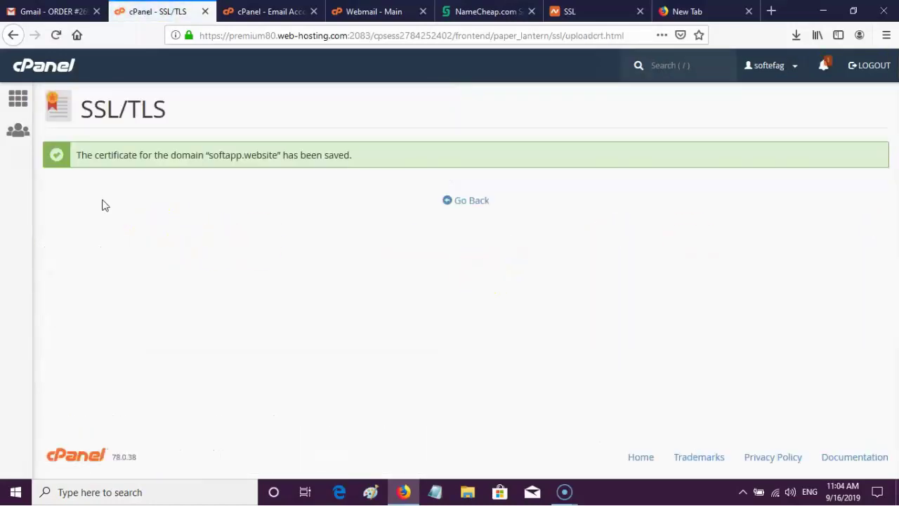
click(472, 202)
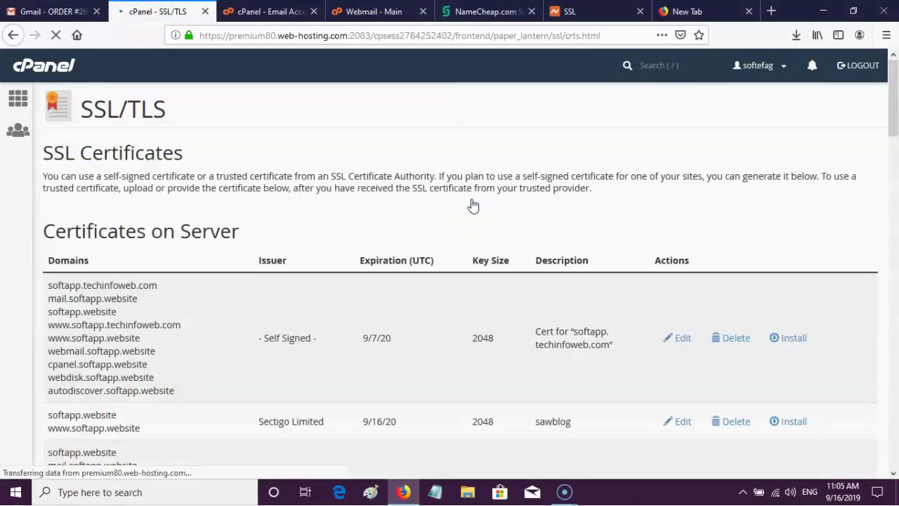
scroll(472, 201, down, 1)
drag(48, 369, 452, 370)
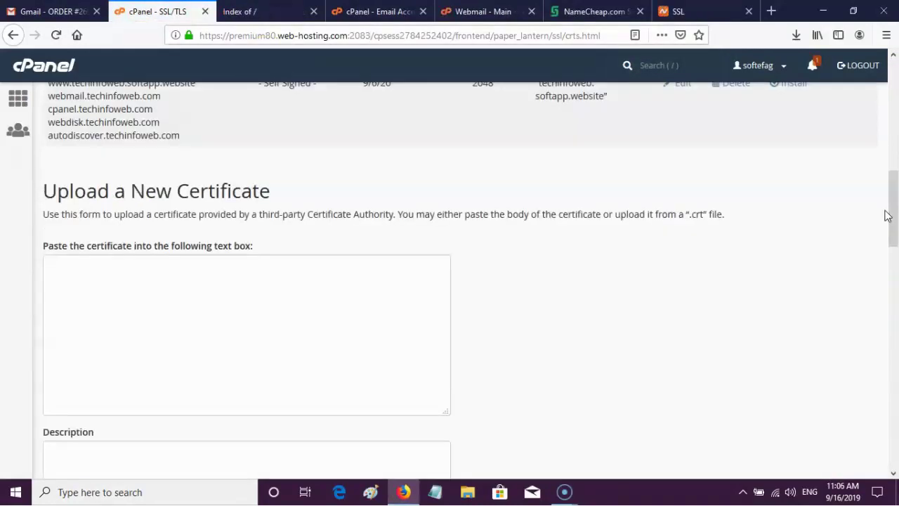
scroll(885, 211, down, 10)
click(452, 421)
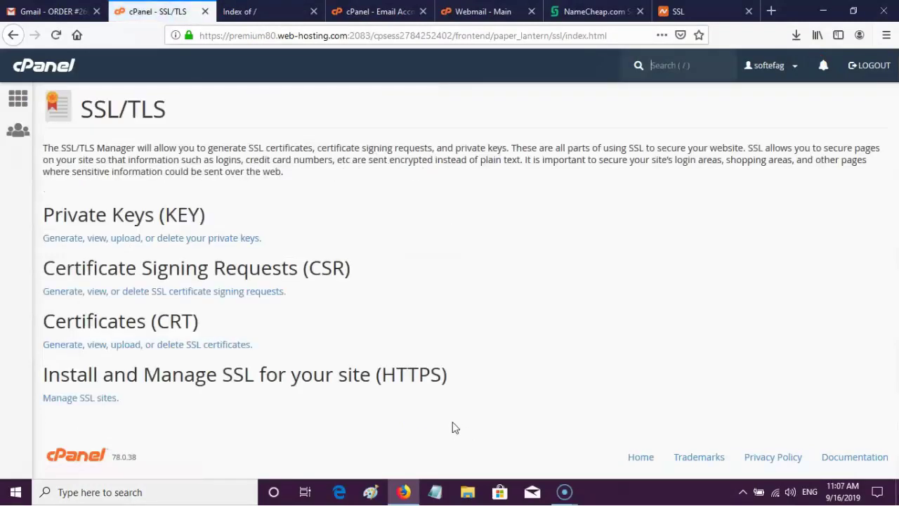
- On Manage SSL Sites, select softapp.website and autofill its certificate and key
click(110, 401)
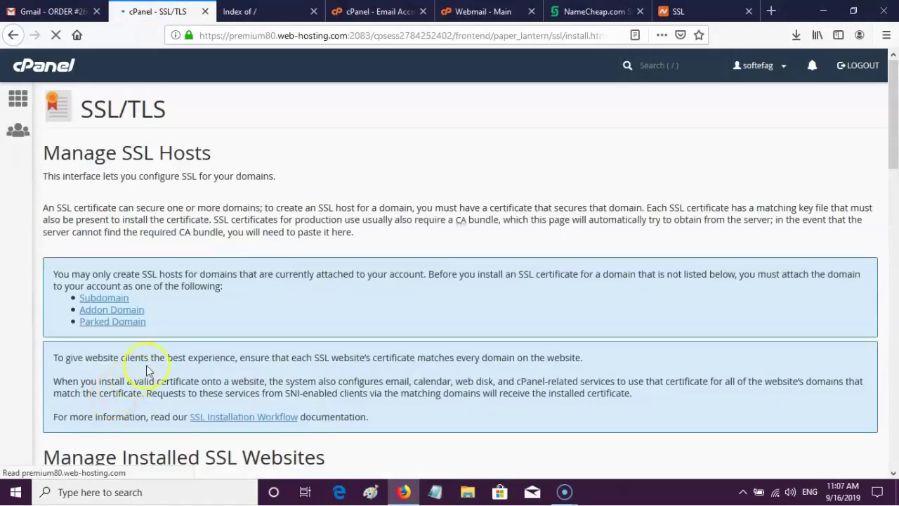
click(894, 208)
drag(894, 207, 896, 283)
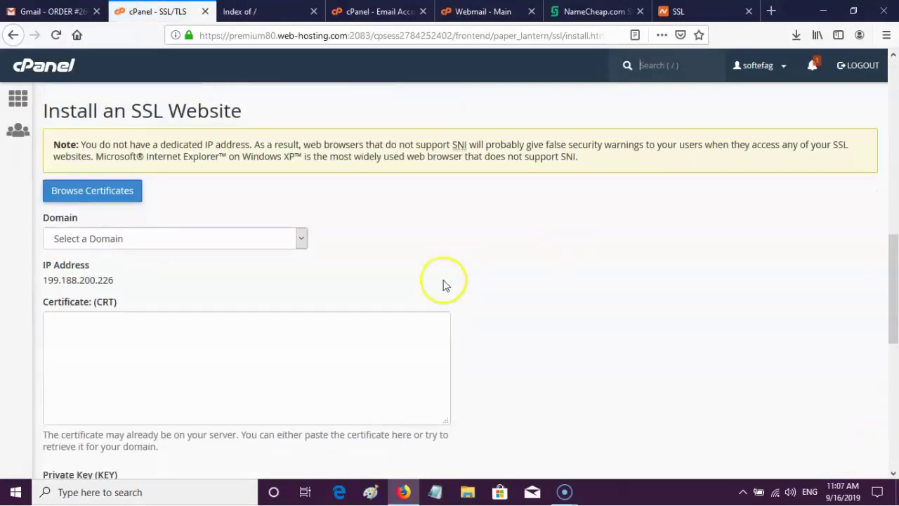
click(288, 246)
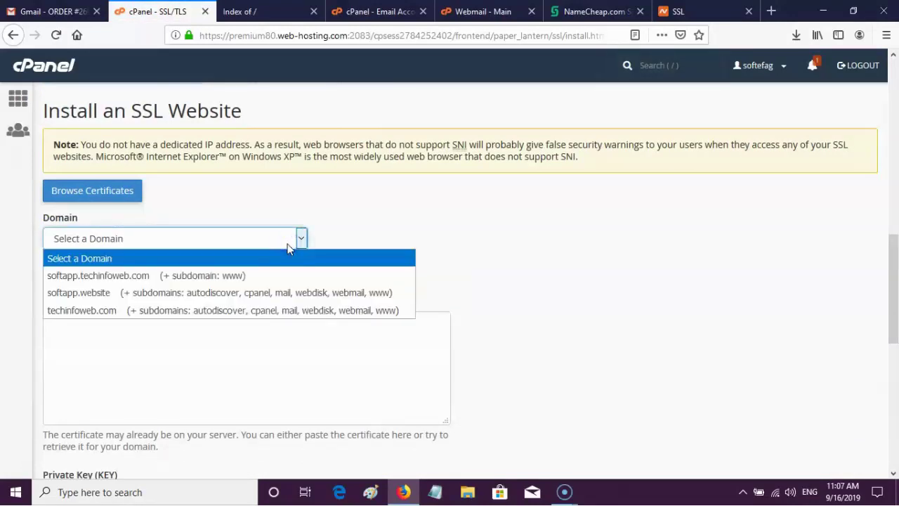
click(287, 292)
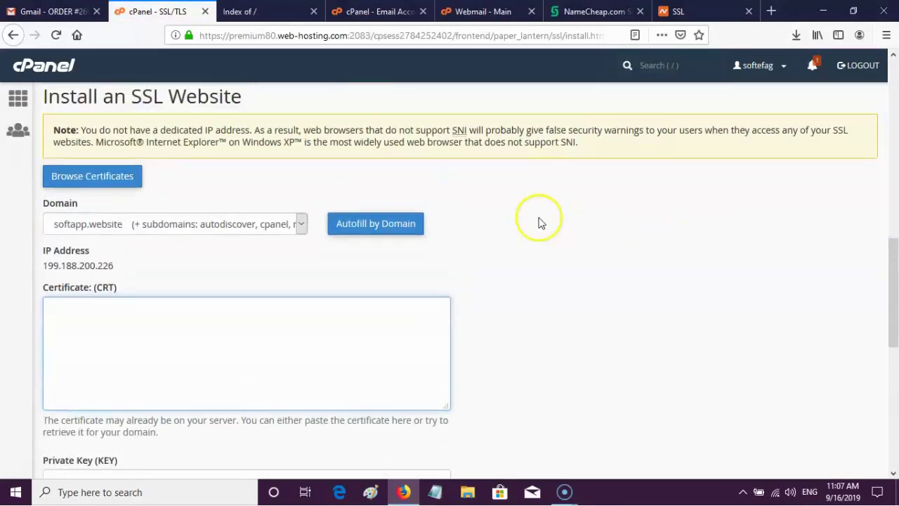
click(395, 234)
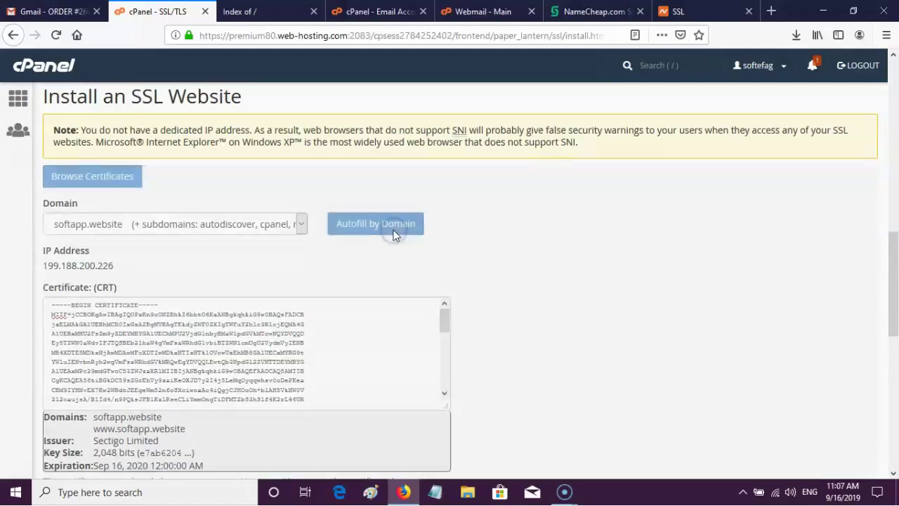
- Install the Sectigo certificate, acknowledge the success notice, and return to the cPanel home
drag(894, 316, 896, 447)
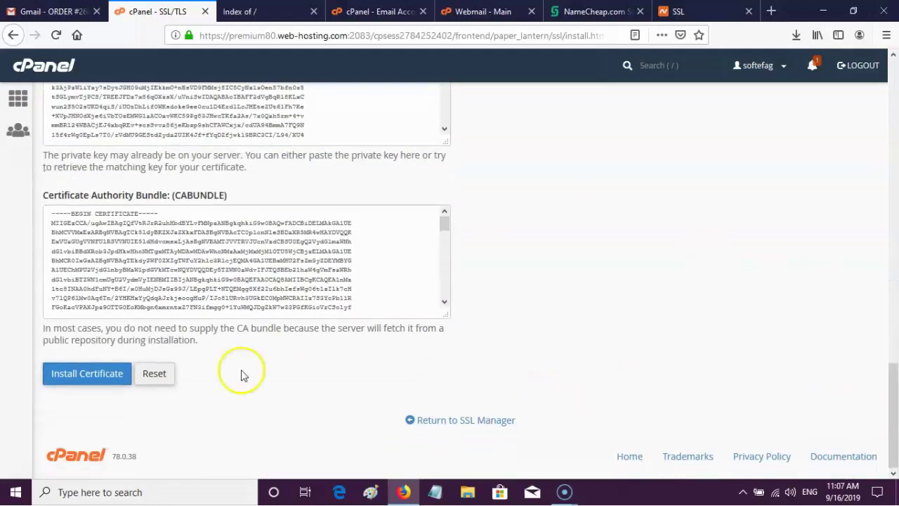
click(97, 375)
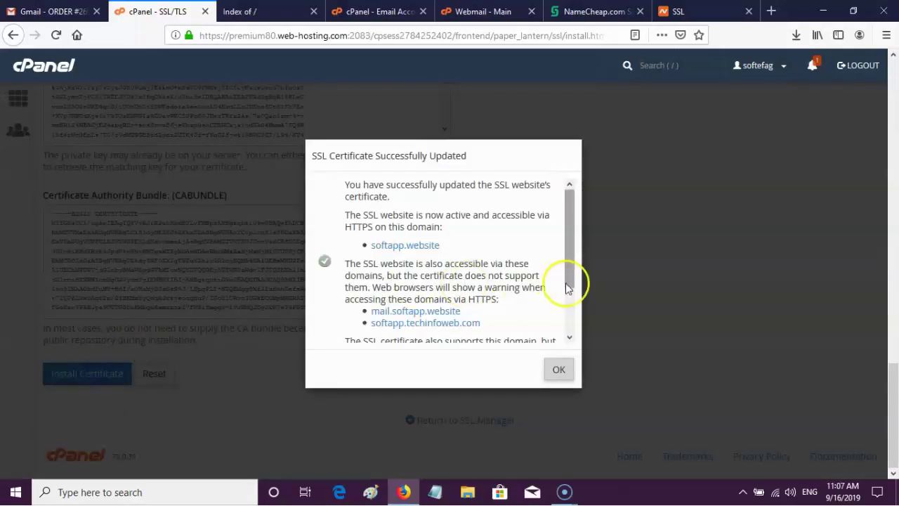
drag(569, 271, 569, 317)
triple_click(480, 310)
click(559, 369)
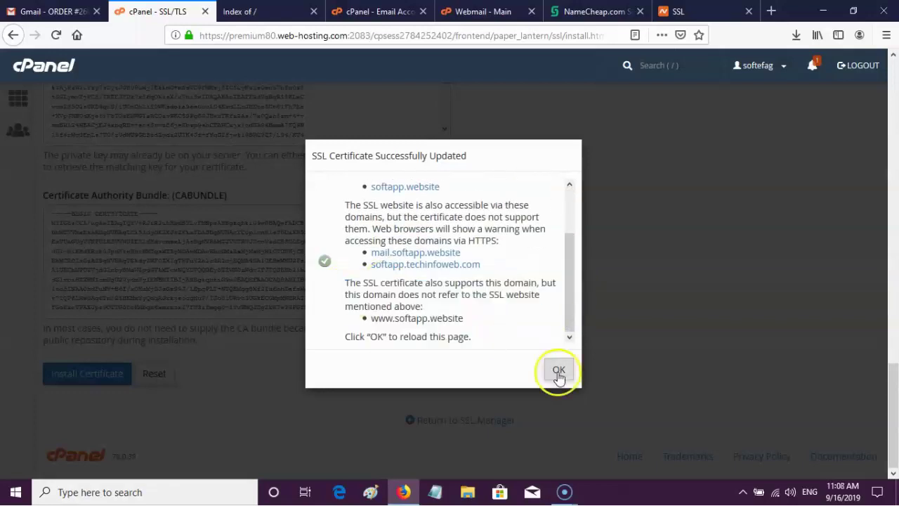
scroll(562, 377, down, 5)
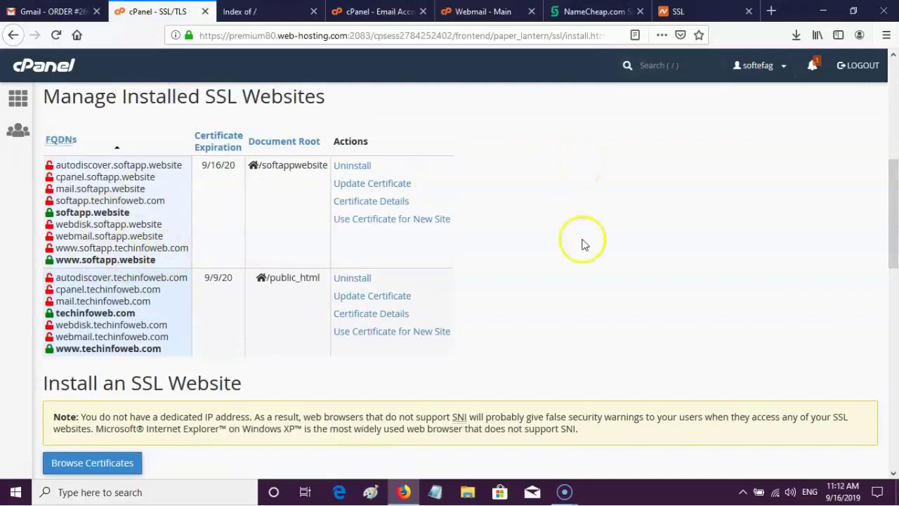
click(15, 104)
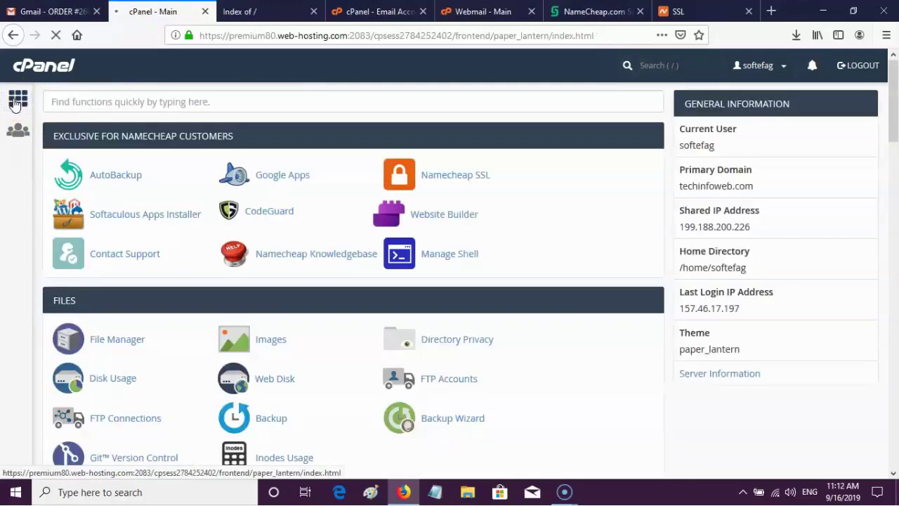
scroll(885, 241, down, 20)
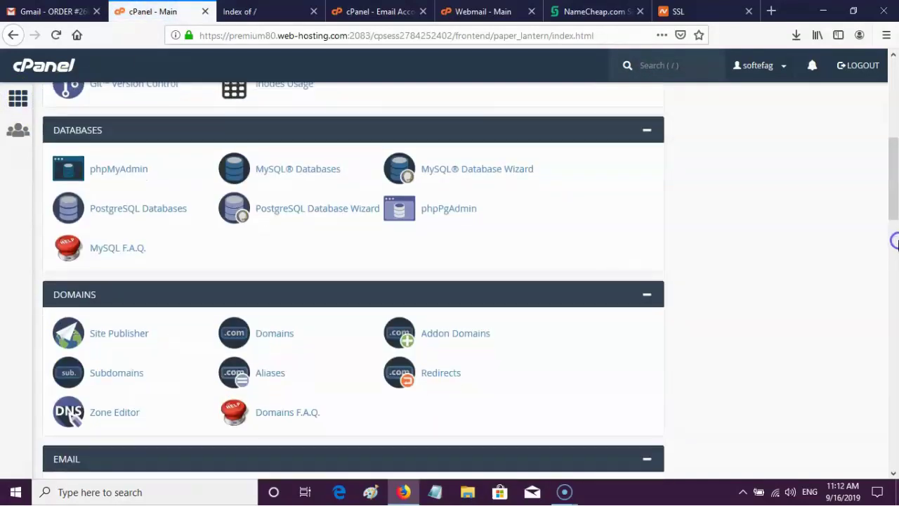
click(75, 419)
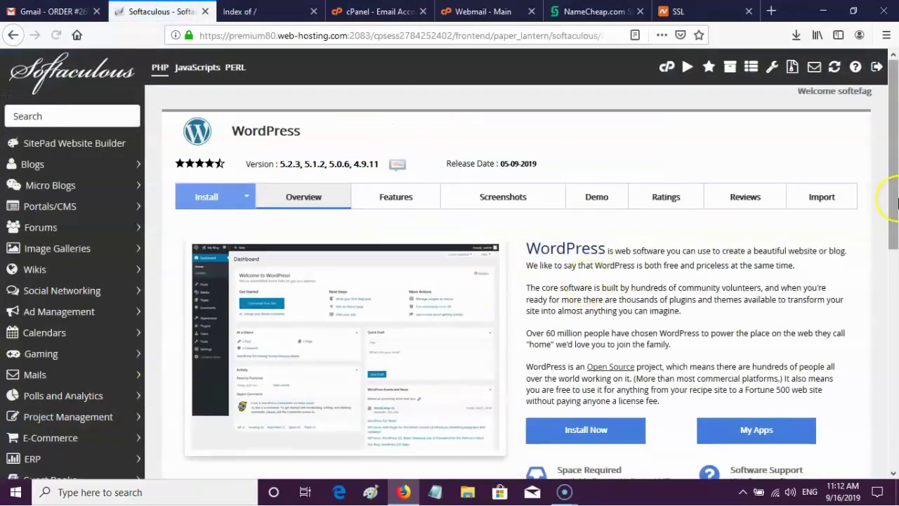
drag(890, 193, 896, 250)
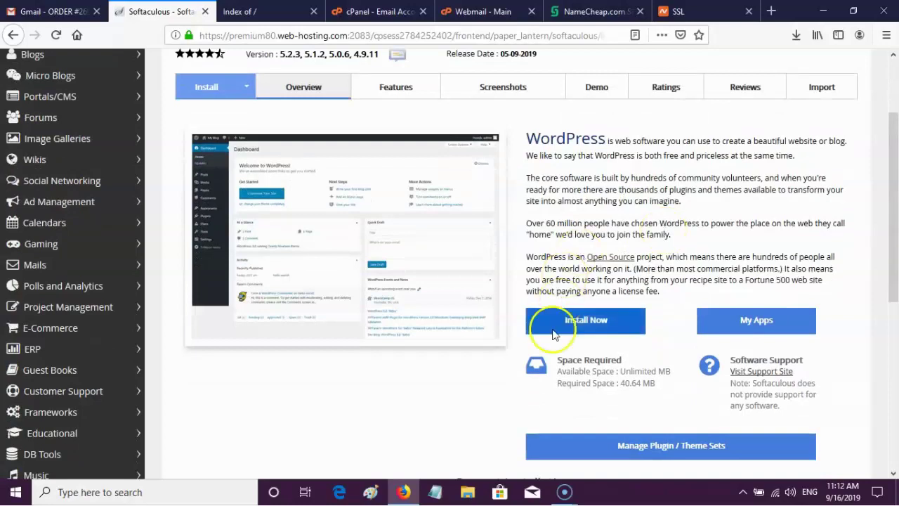
click(601, 328)
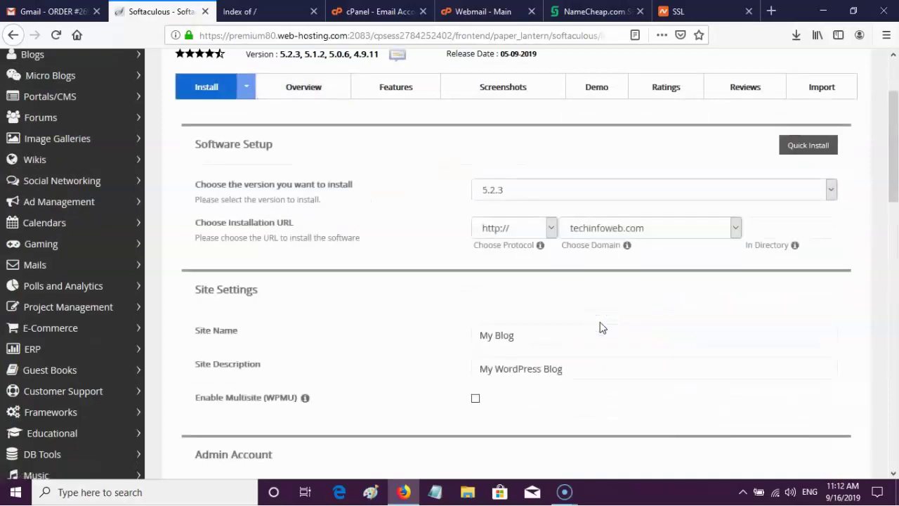
click(552, 228)
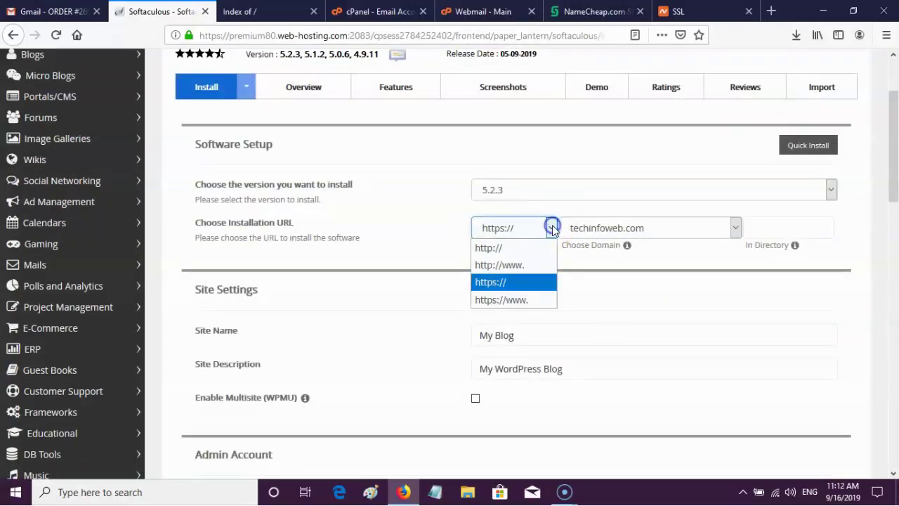
click(526, 300)
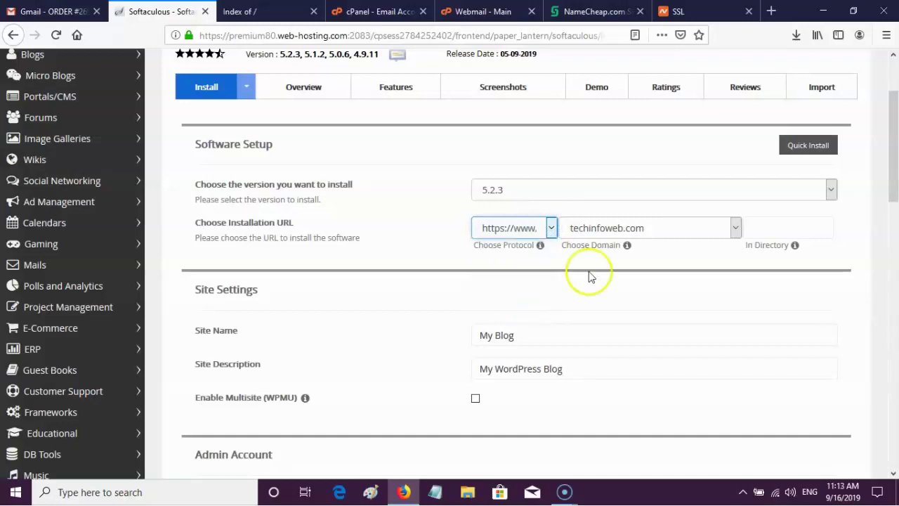
click(707, 226)
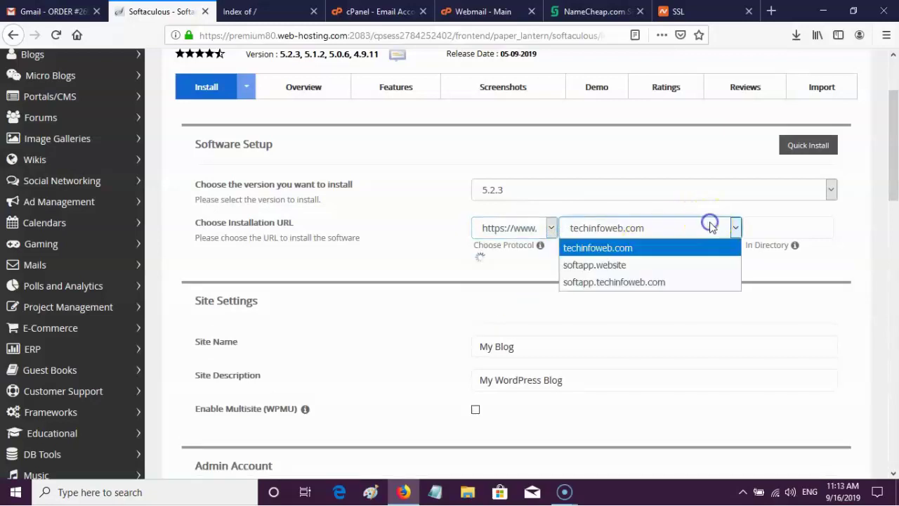
click(678, 265)
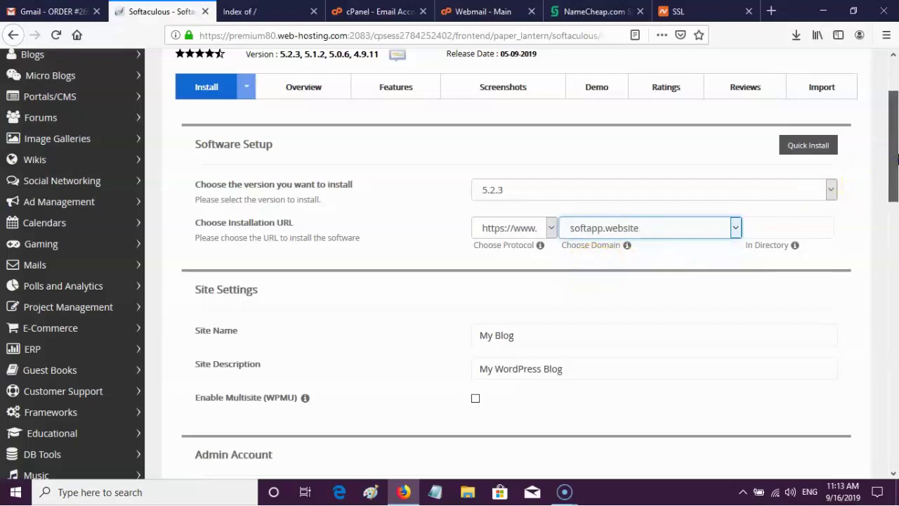
- Edit the Blog wording in the site name and description, and set a new admin password
click(824, 192)
drag(892, 141, 892, 190)
click(582, 152)
double_click(581, 151)
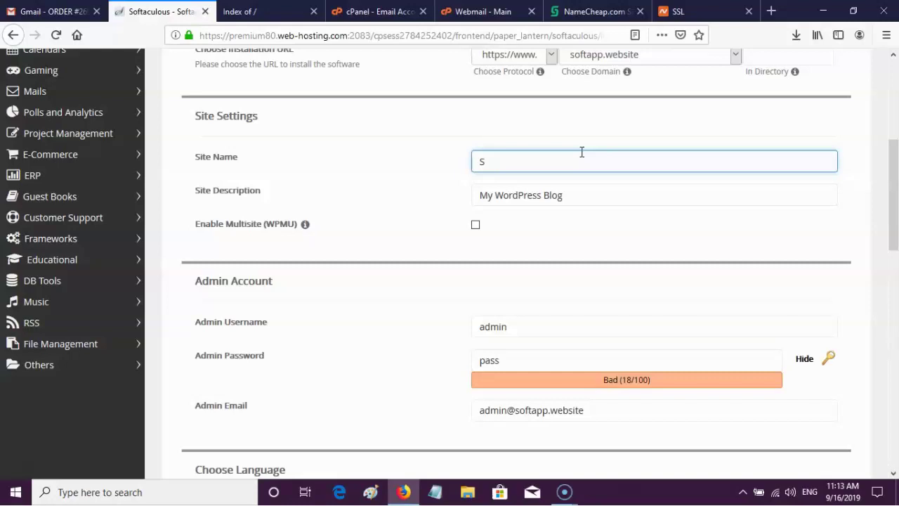
double_click(578, 197)
drag(892, 179, 891, 220)
click(679, 213)
key(BackSpace)
text(*************)
- Enter the admin e-mail address, run the installation, and open wp-admin in a new tab
drag(893, 204, 672, 381)
click(560, 382)
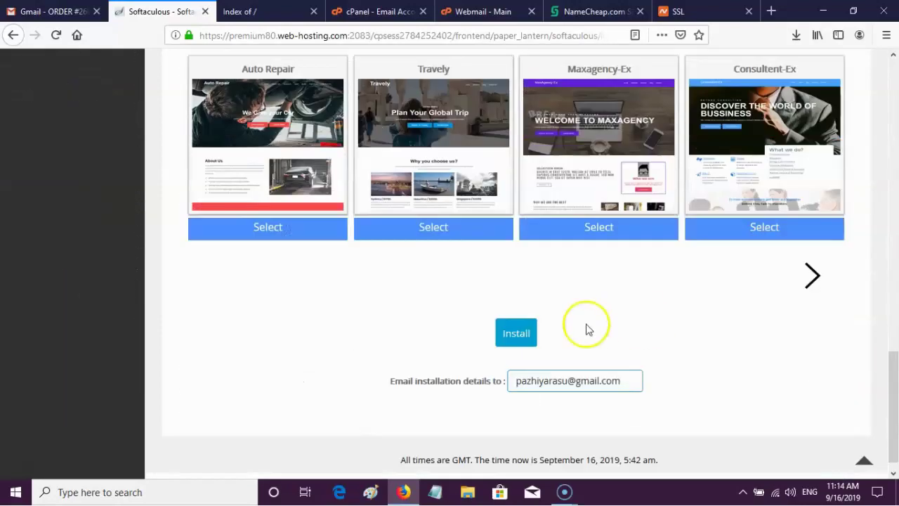
click(532, 331)
click(342, 155)
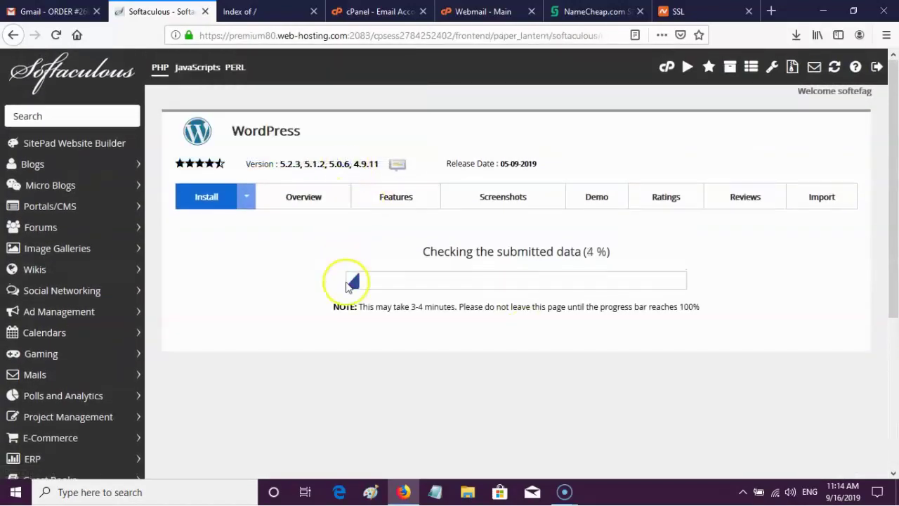
click(362, 303)
click(371, 313)
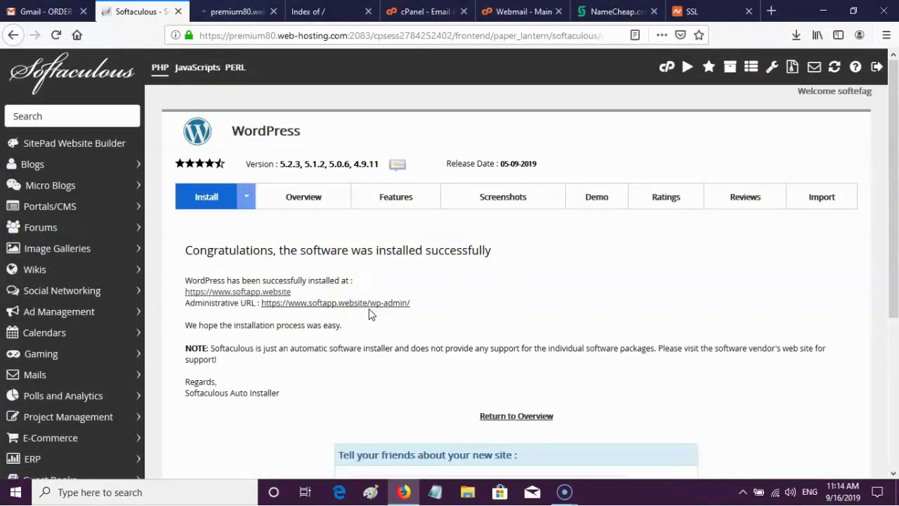
- Search plugins for ssl, install and activate Really Simple SSL, and enable SSL site-wide
click(221, 11)
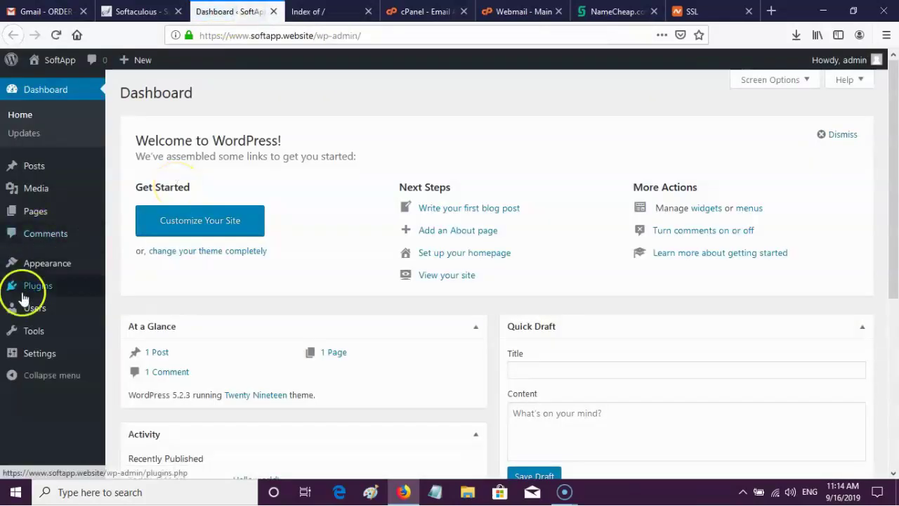
mouse_move(23, 295)
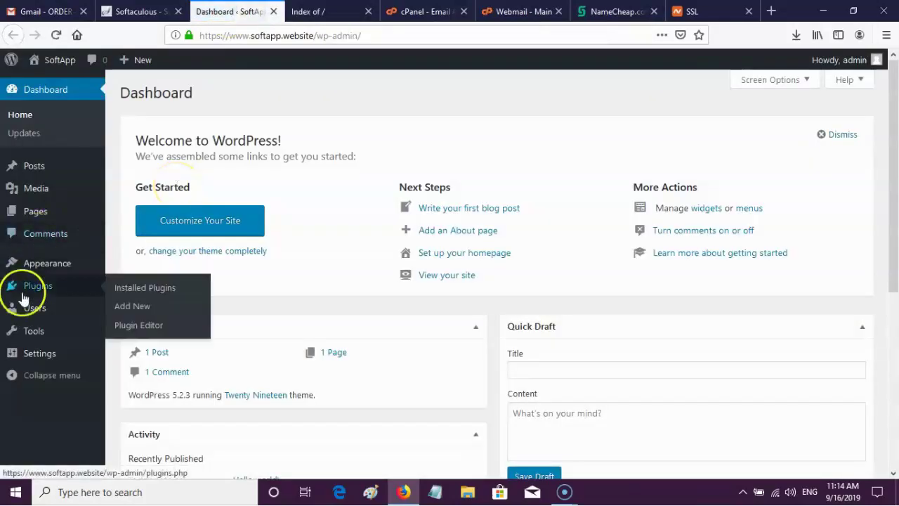
click(130, 307)
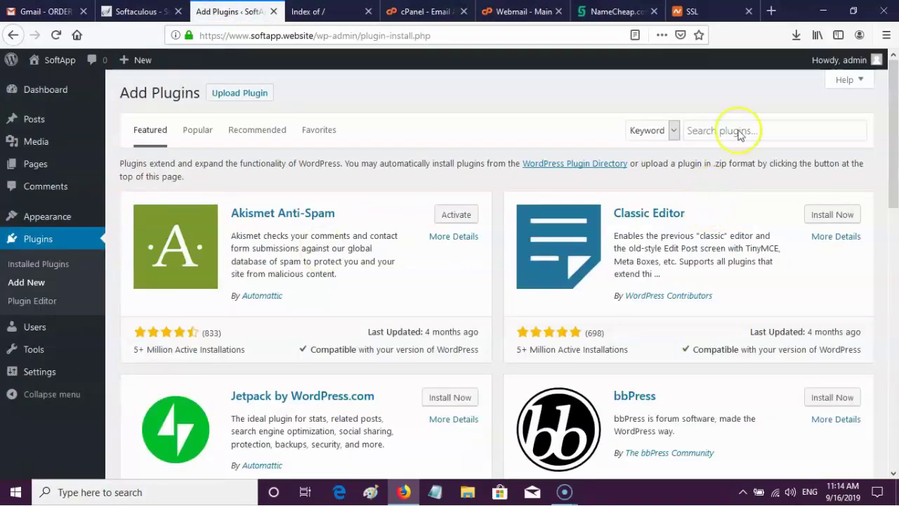
click(738, 128)
text(ssl)
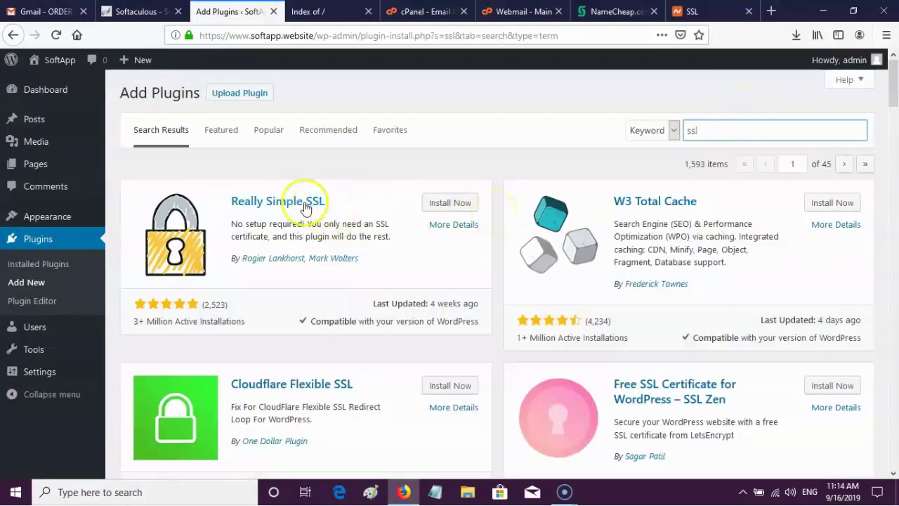
click(436, 208)
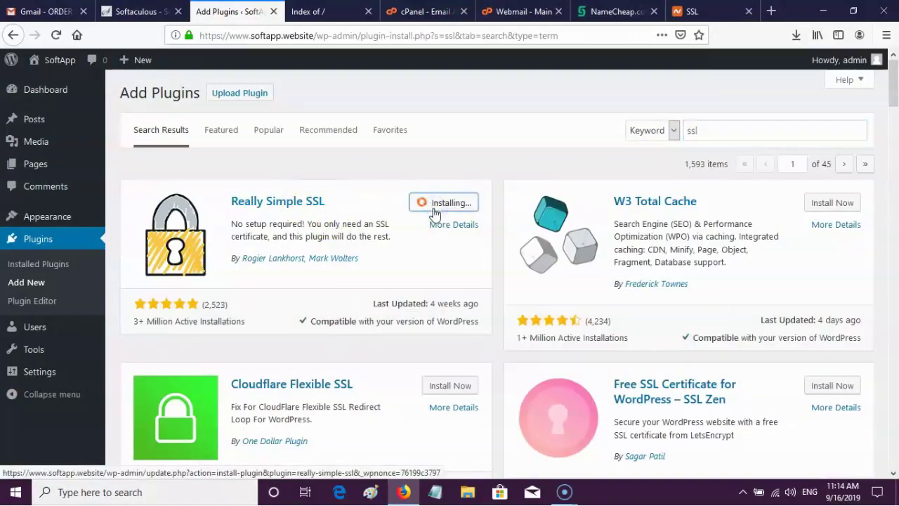
click(451, 211)
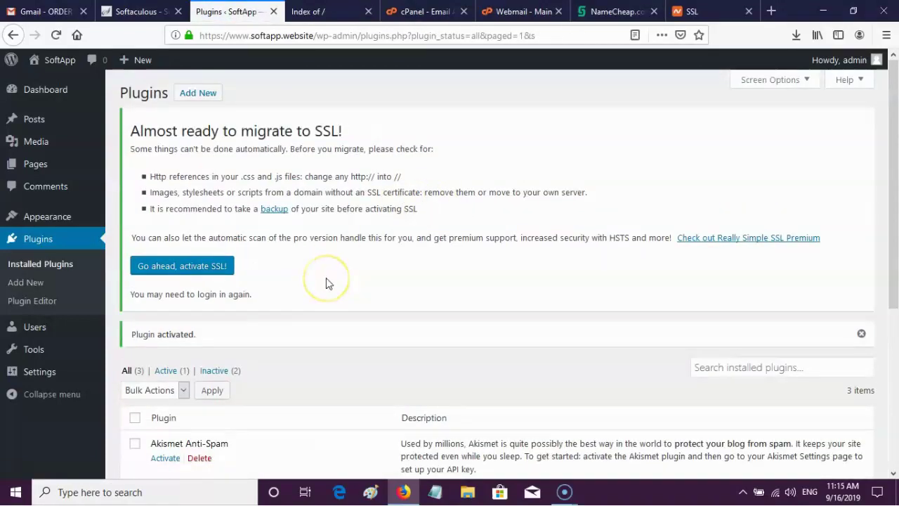
mouse_move(36, 372)
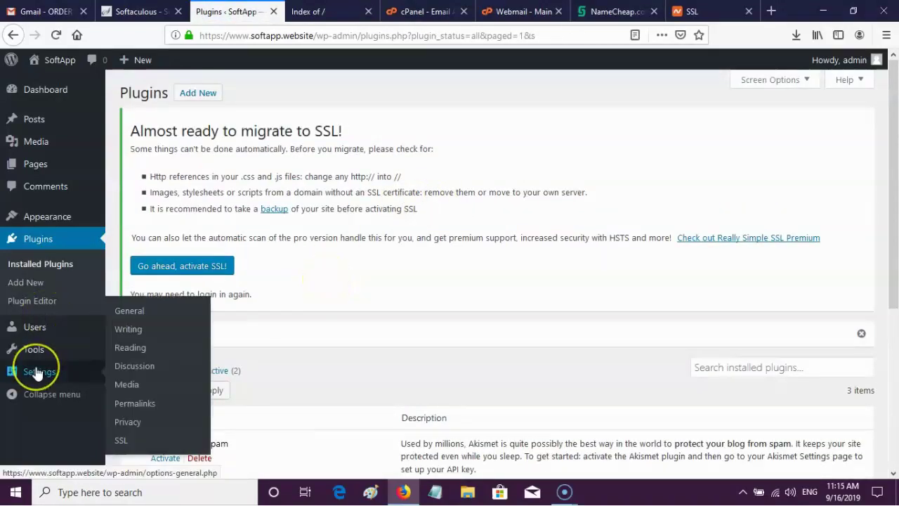
click(183, 266)
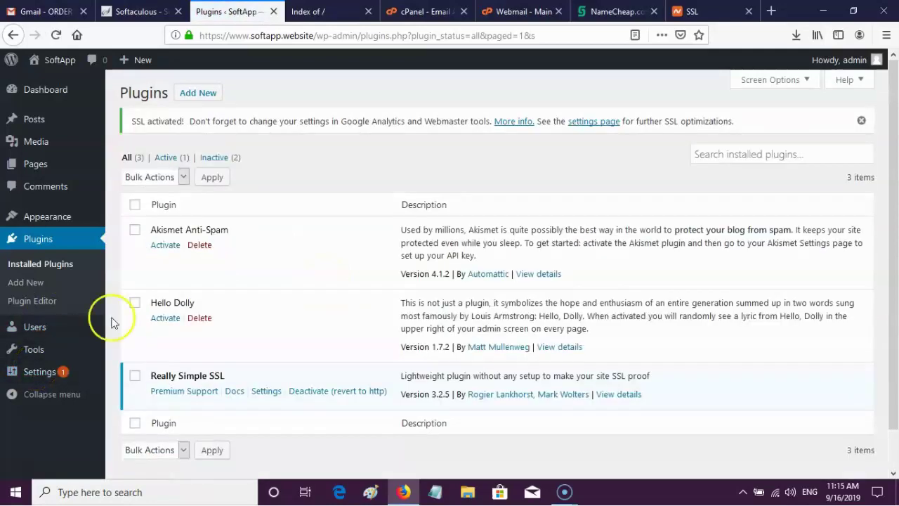
mouse_move(40, 376)
click(135, 316)
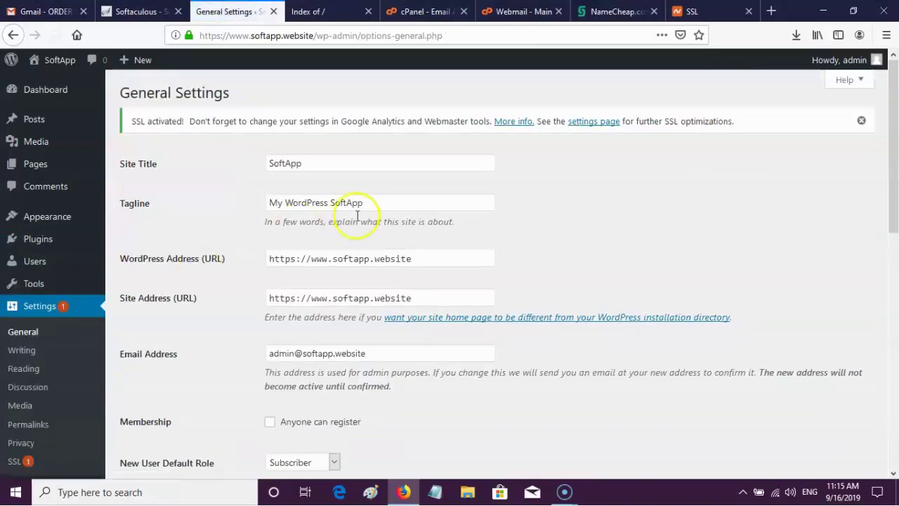
click(303, 300)
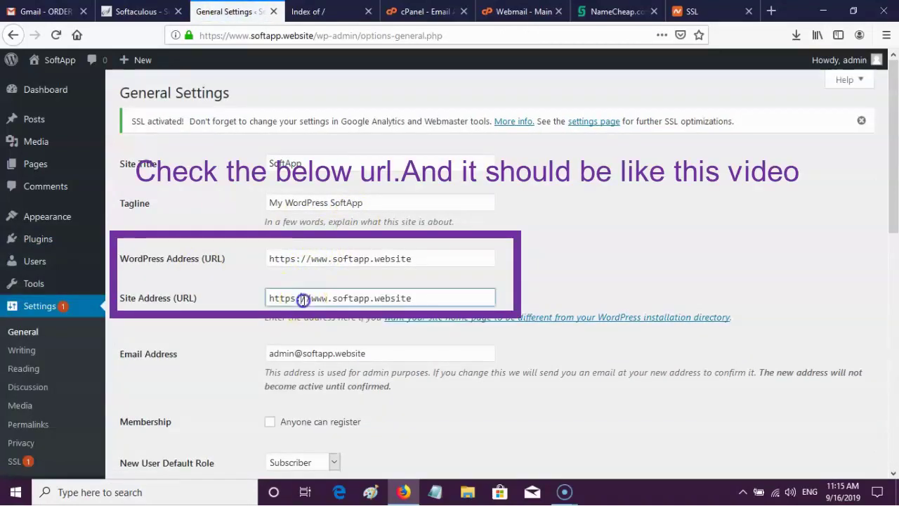
click(334, 255)
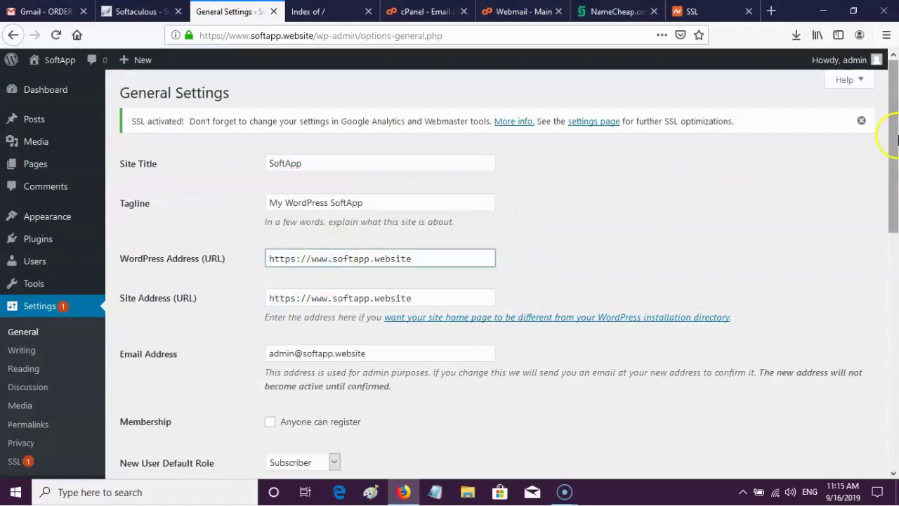
drag(894, 130, 896, 357)
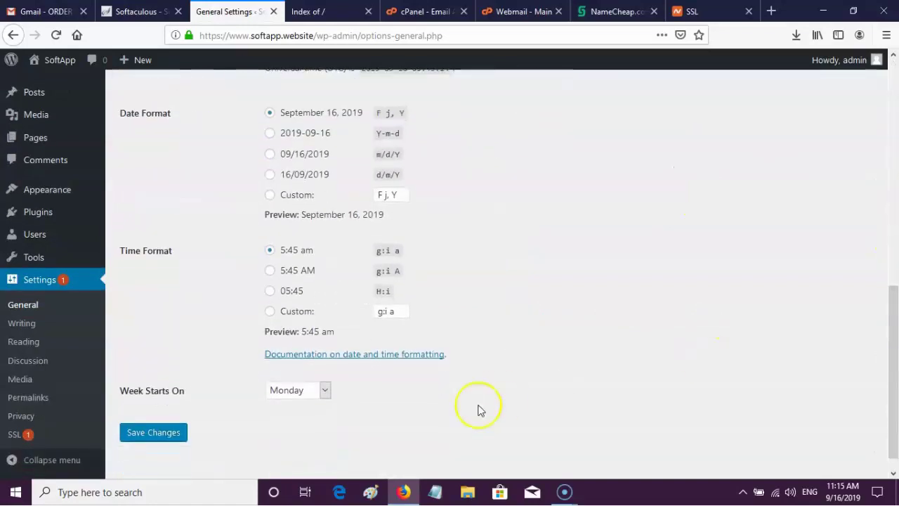
click(153, 432)
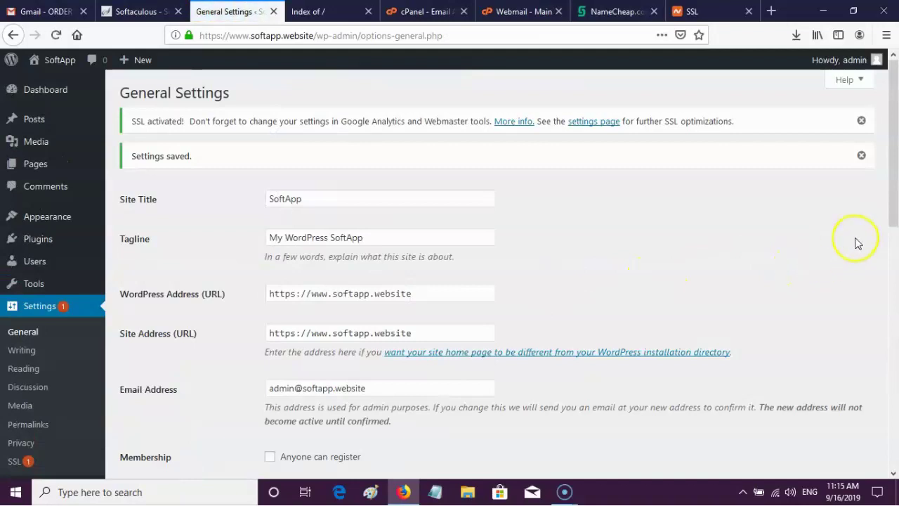
- Check the live site's address bar shows the secure https URL
mouse_move(31, 64)
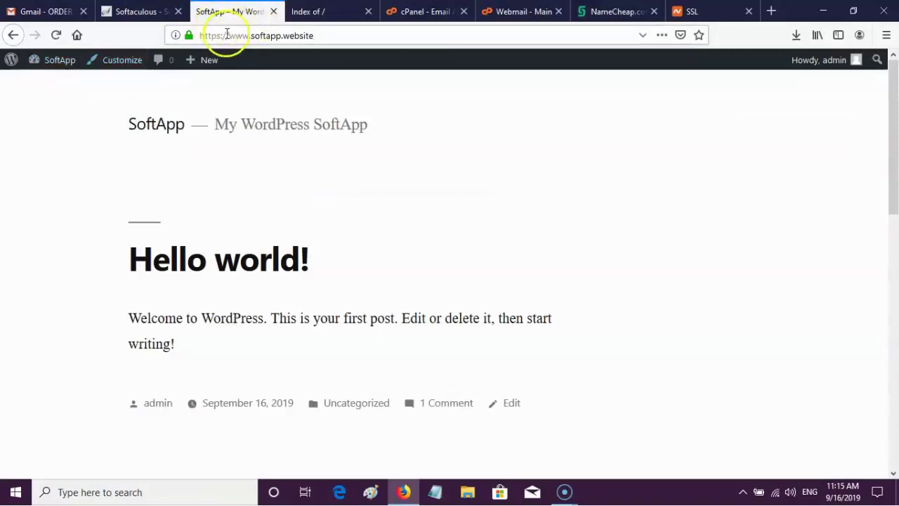
click(226, 35)
click(226, 34)
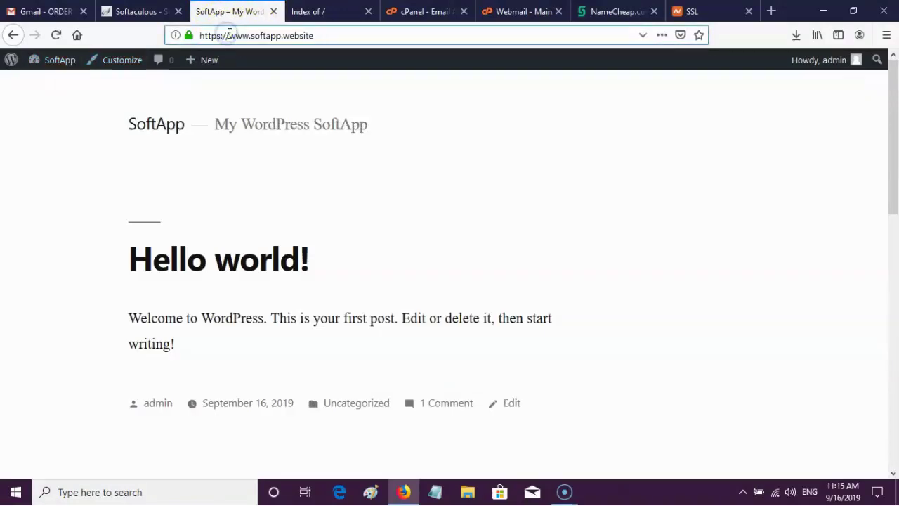
click(341, 492)
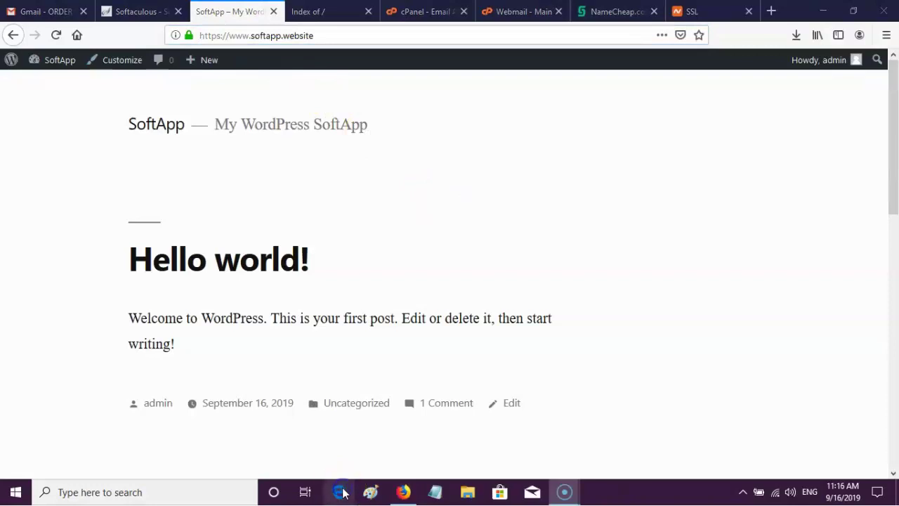
- From the TrustLogo email's seal link, copy the Small (124x32) PositiveSSL seal code
key(ctrl+1)
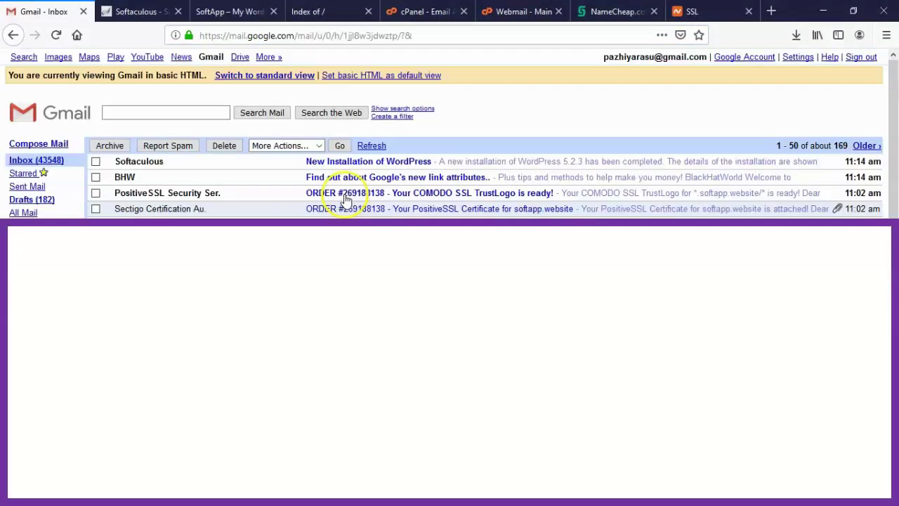
click(345, 197)
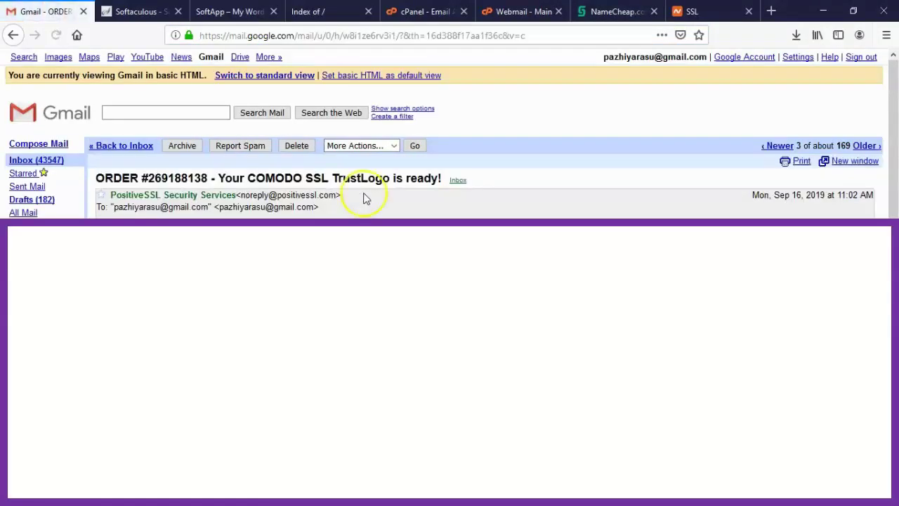
click(898, 320)
drag(891, 281, 889, 193)
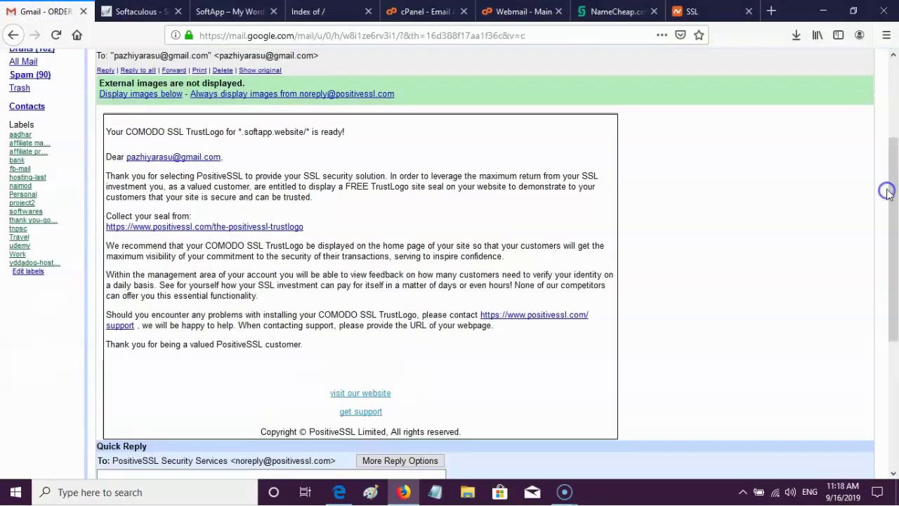
click(212, 227)
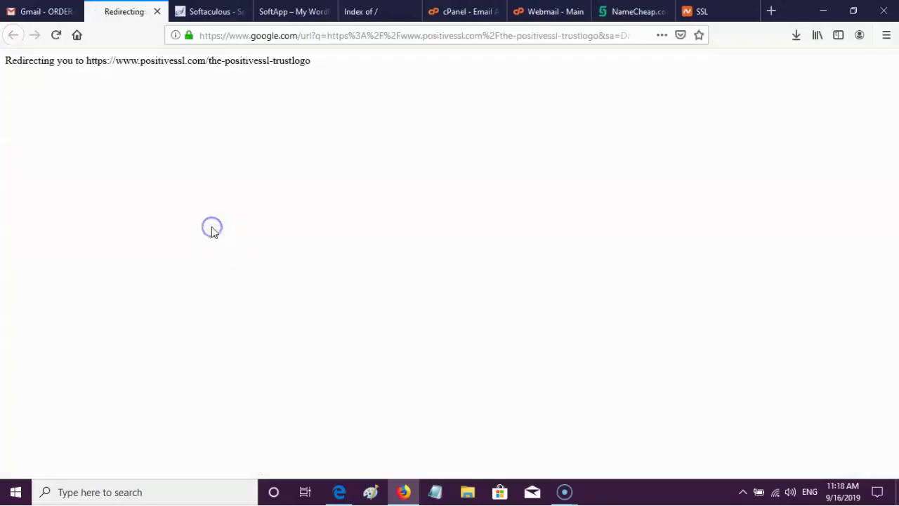
drag(896, 137, 895, 327)
click(373, 159)
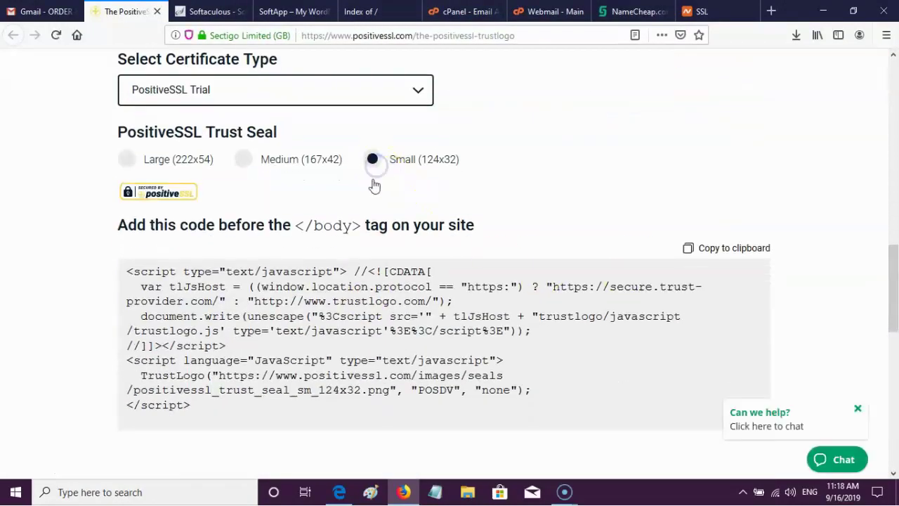
click(367, 300)
key(ctrl+c)
- Search plugins for 'header and footer', then install and activate Header and Footer Scripts
click(292, 11)
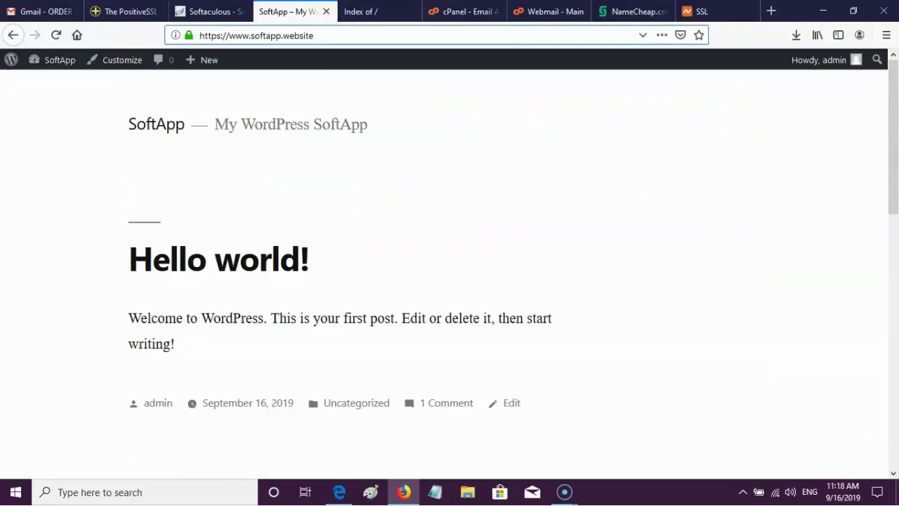
mouse_move(48, 63)
click(43, 83)
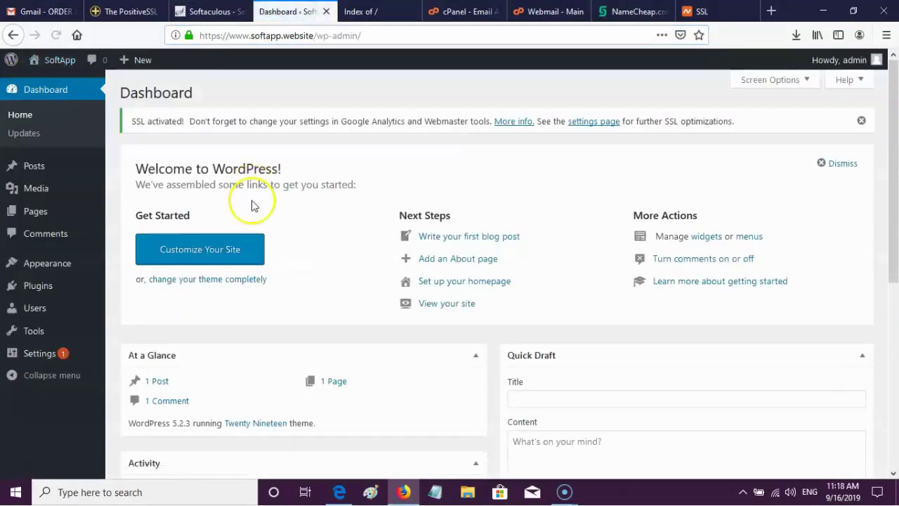
mouse_move(51, 293)
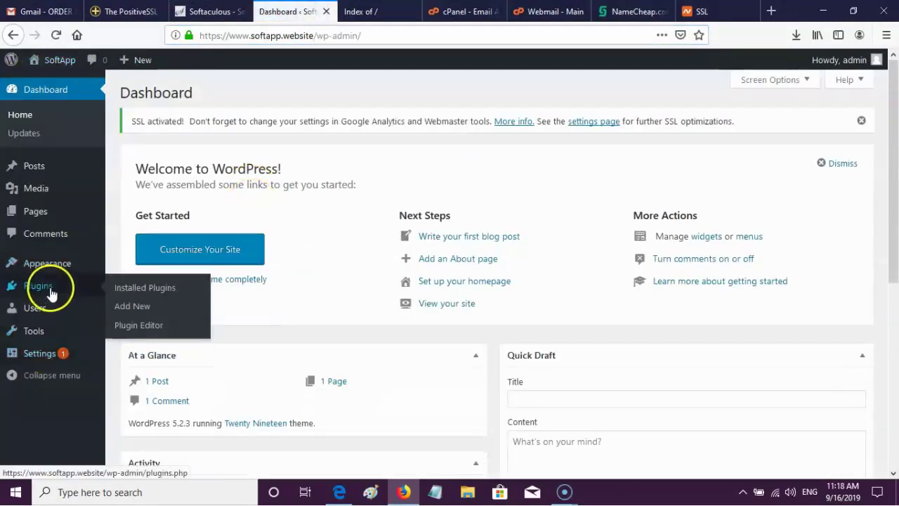
click(144, 305)
click(766, 175)
text(header and footer)
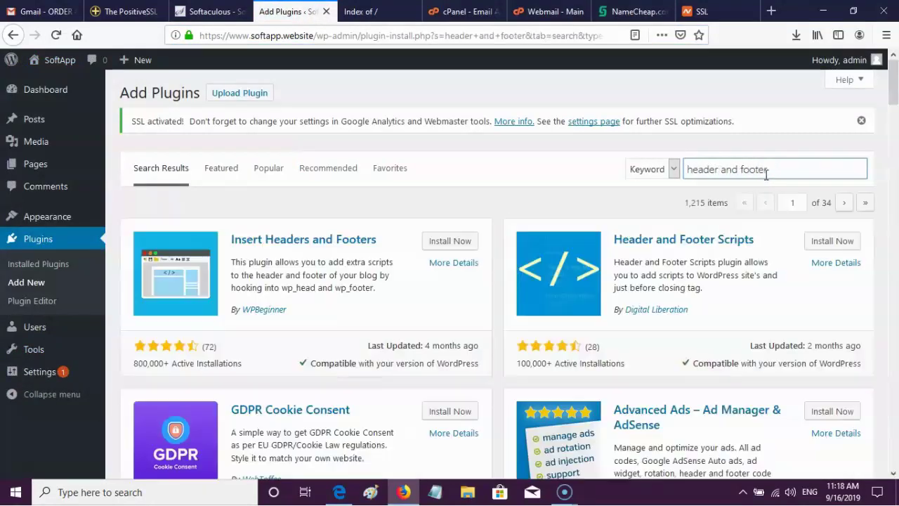
scroll(492, 281, down, 5)
click(444, 119)
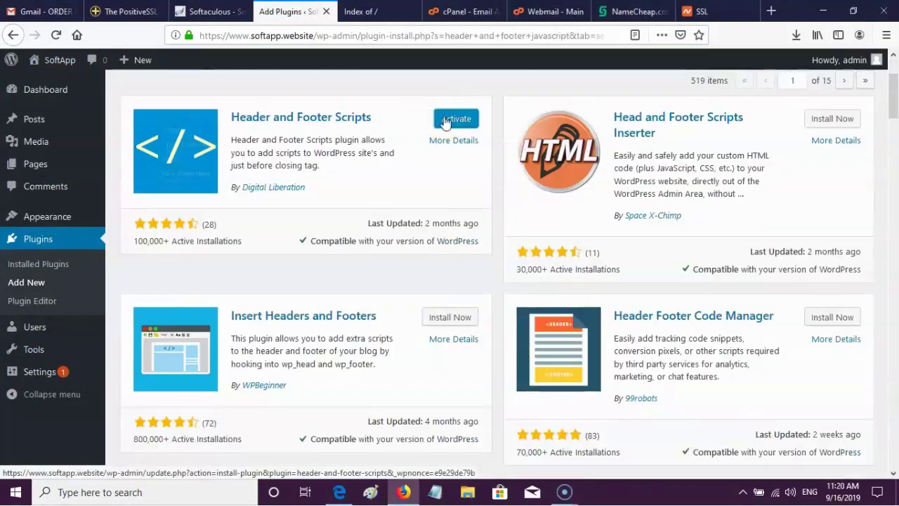
click(446, 120)
- Paste the TrustLogo script into Scripts in footer and save the settings
mouse_move(39, 372)
click(142, 416)
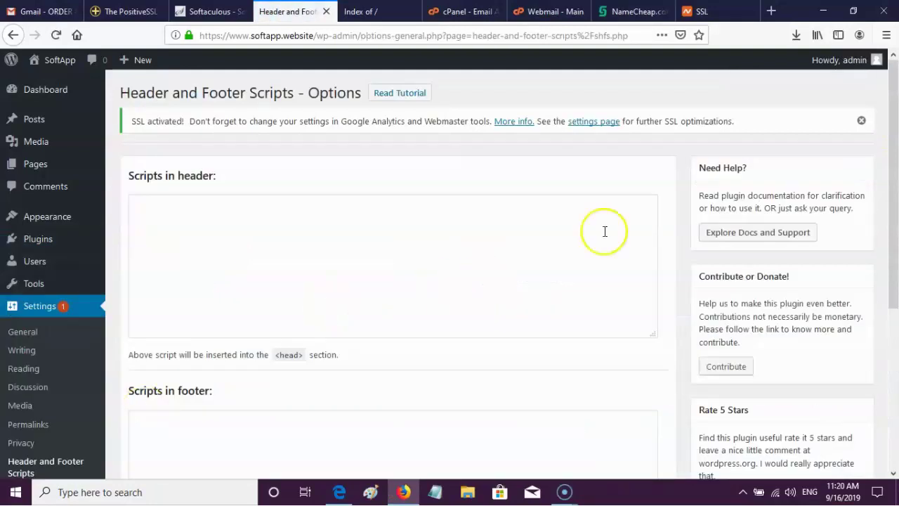
scroll(703, 295, down, 3)
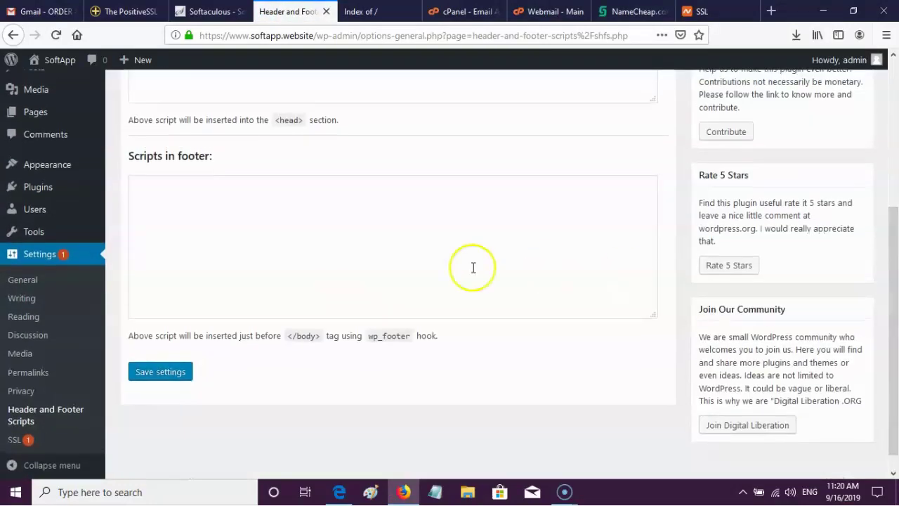
click(459, 267)
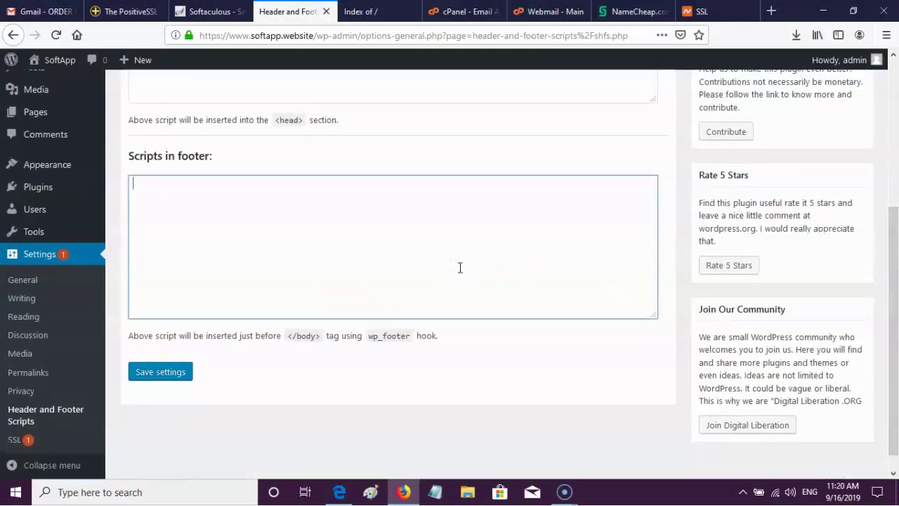
key(ctrl+v)
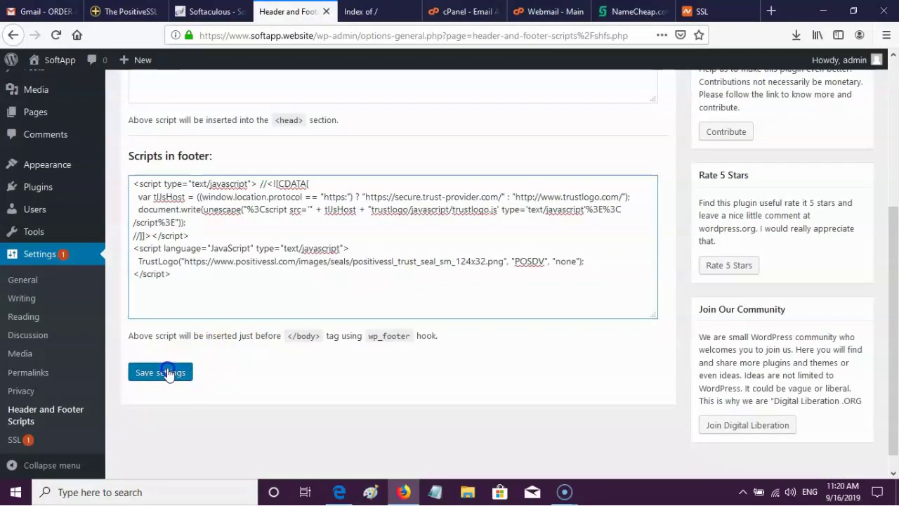
click(166, 372)
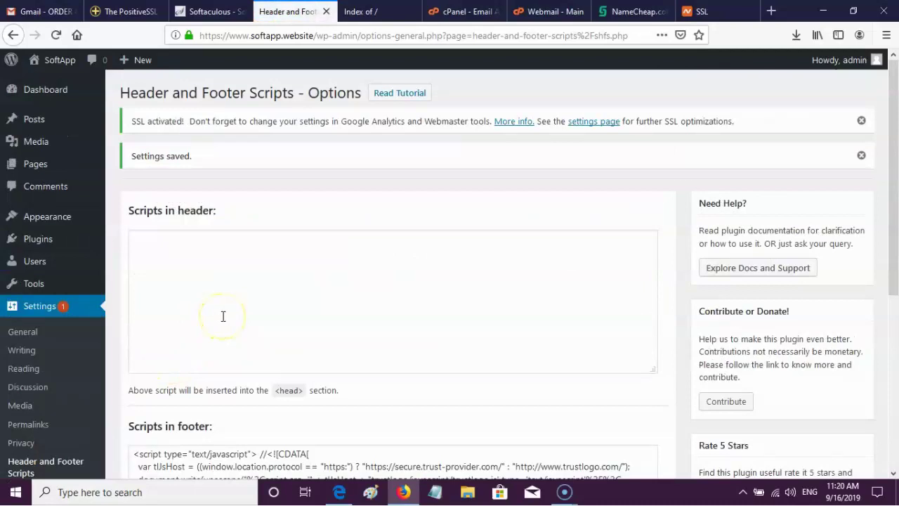
scroll(223, 316, down, 5)
click(887, 34)
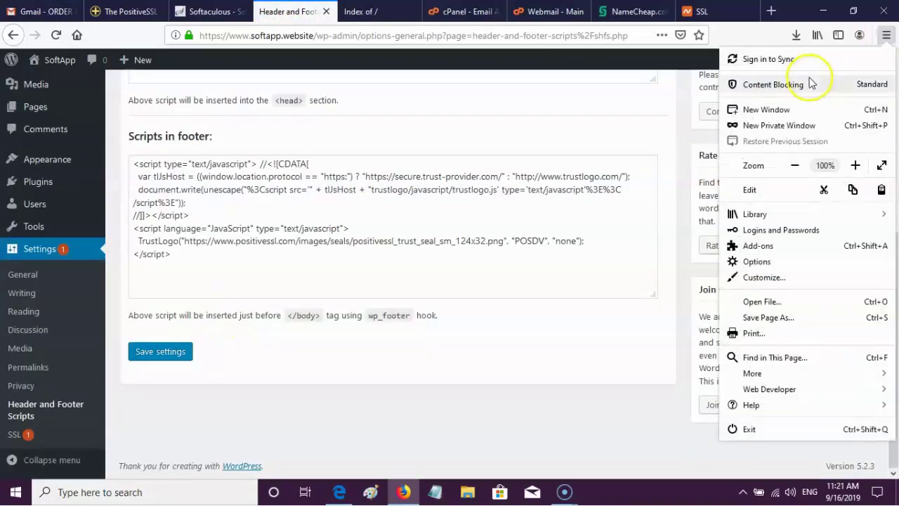
click(779, 125)
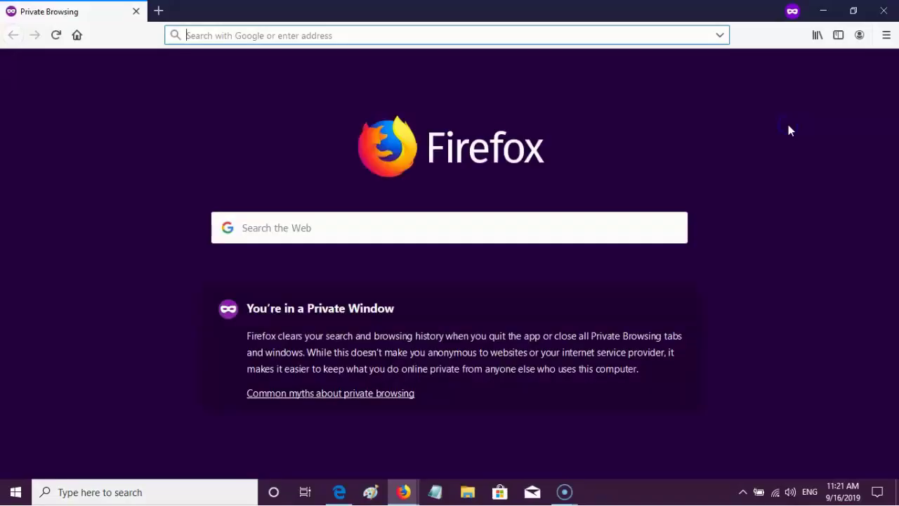
text(https://www.softapp.website/)
key(Return)
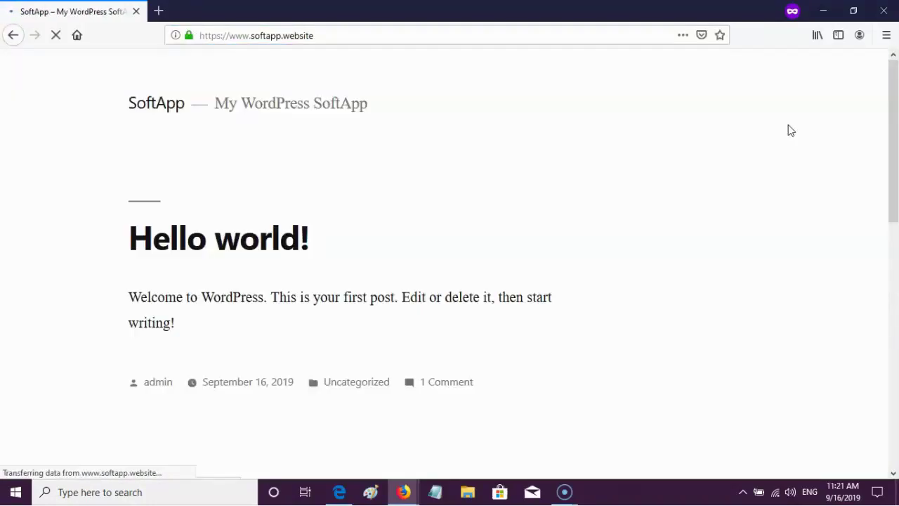
drag(893, 144, 896, 398)
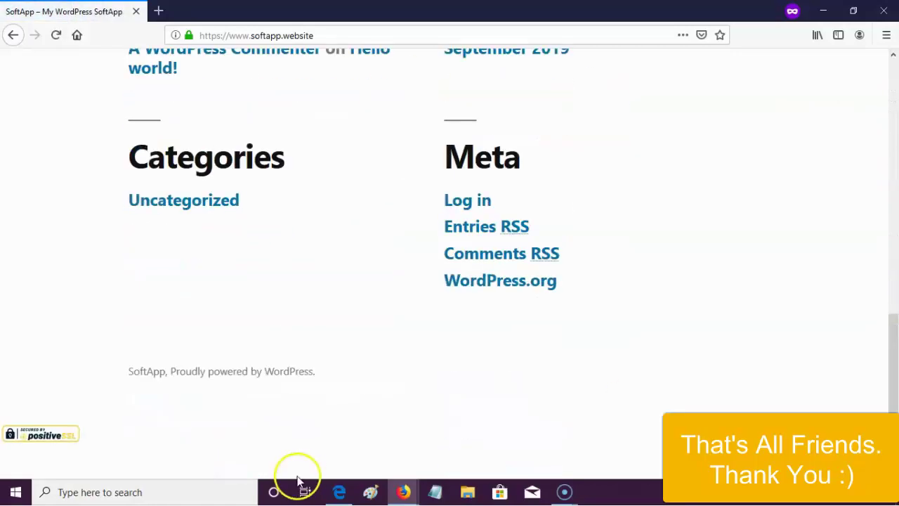
mouse_move(53, 460)
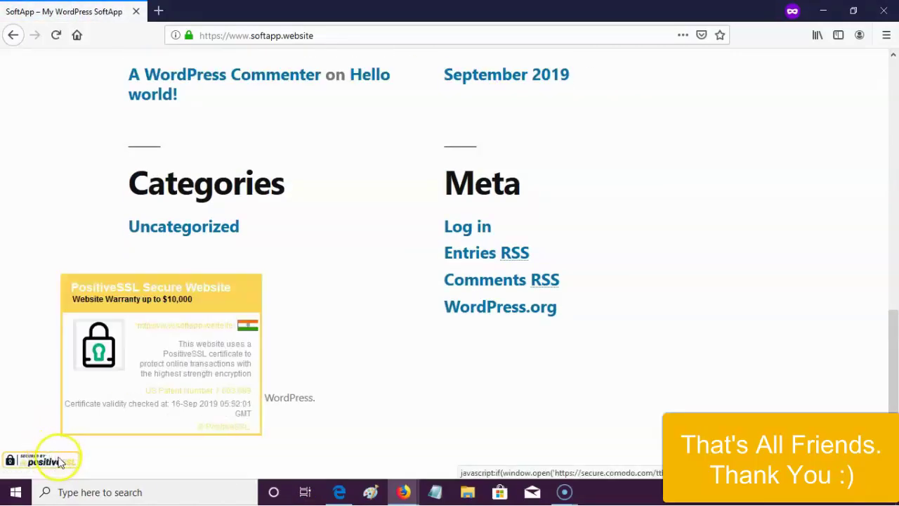